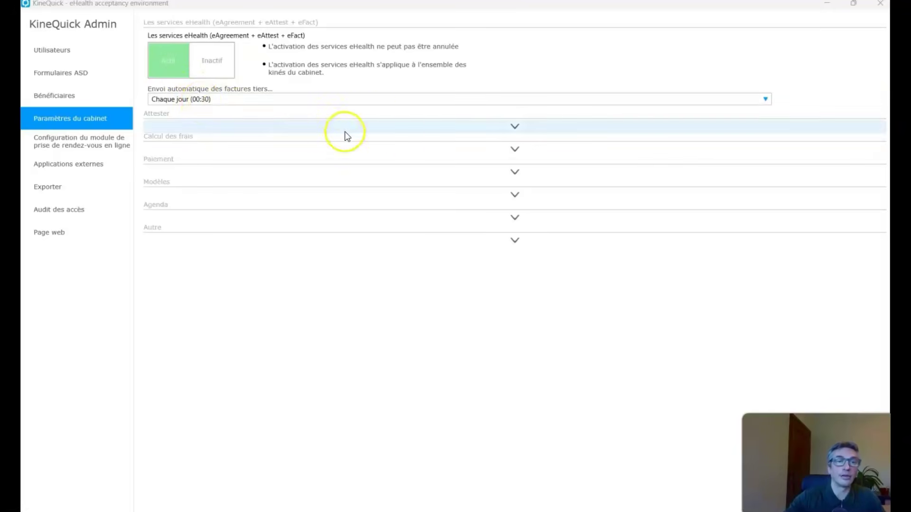
# Review the frequency options for automatic sending of third-party invoices, leaving the daily setting selected.
pyautogui.click(410, 105)
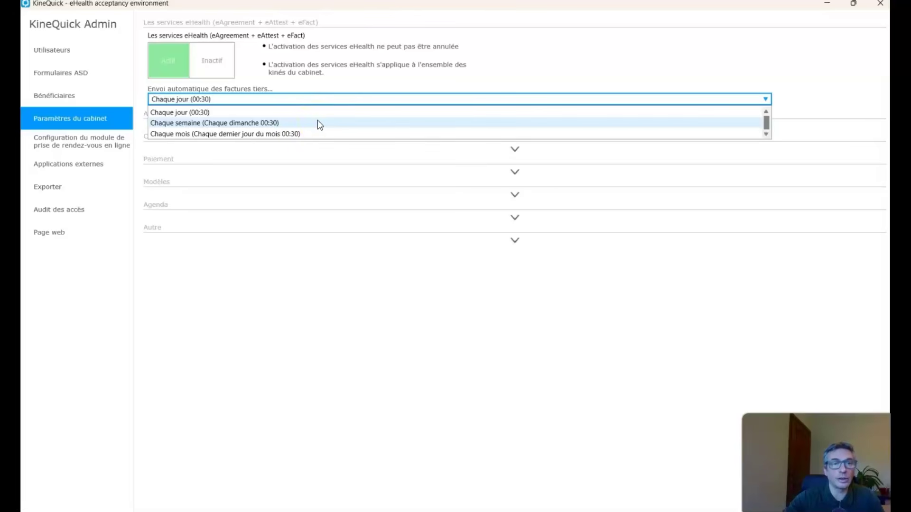
pyautogui.click(261, 107)
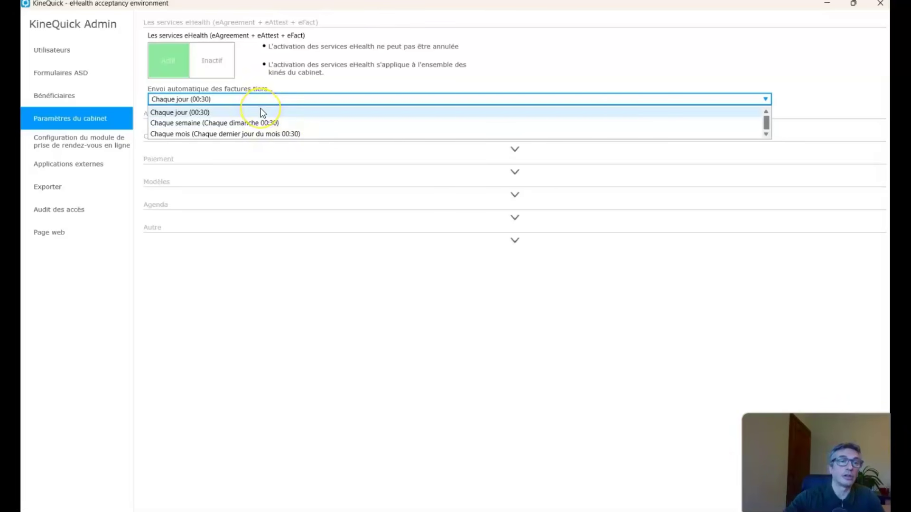
pyautogui.click(254, 134)
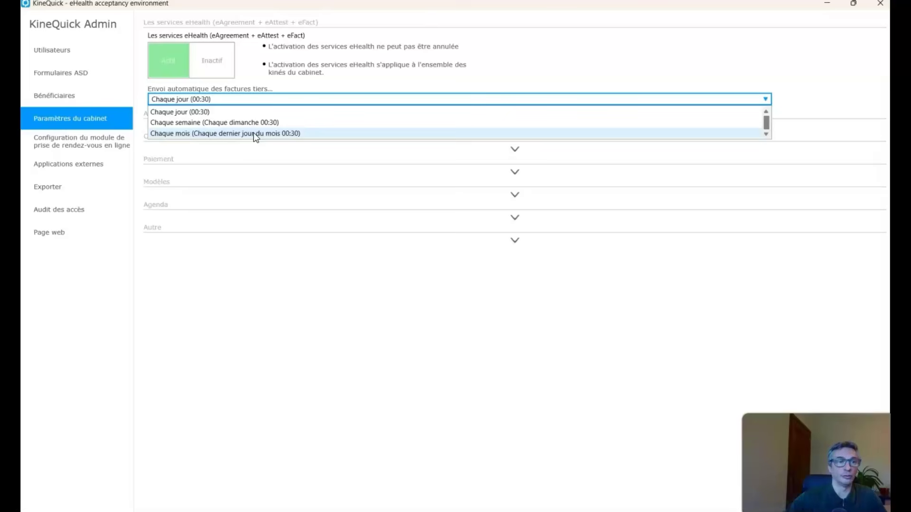
pyautogui.click(727, 78)
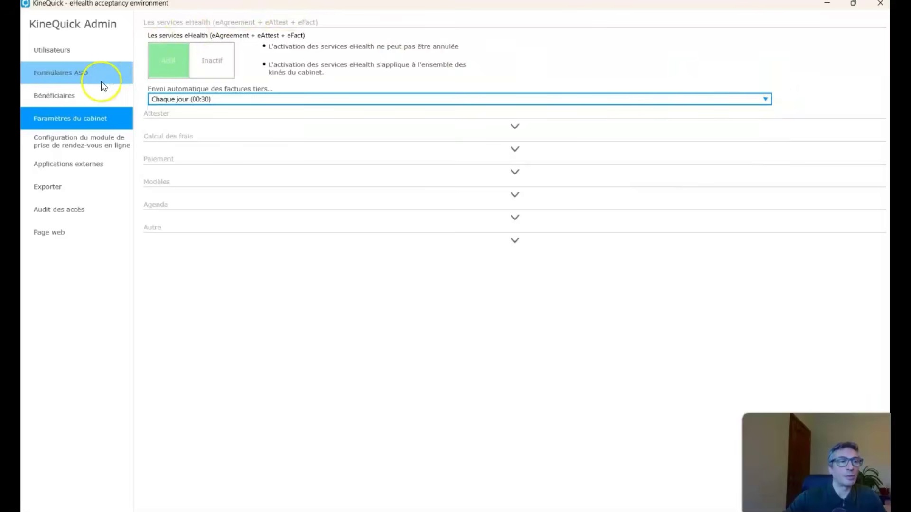
# Go to the practice's users, accept the eHealth certificate warning and open the eHealth-enabled main therapist's record for editing.
pyautogui.click(85, 57)
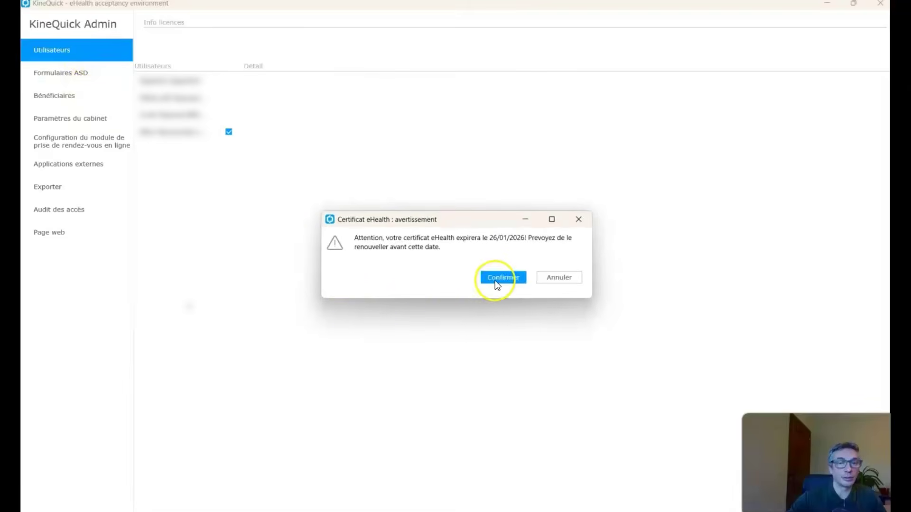
pyautogui.click(495, 281)
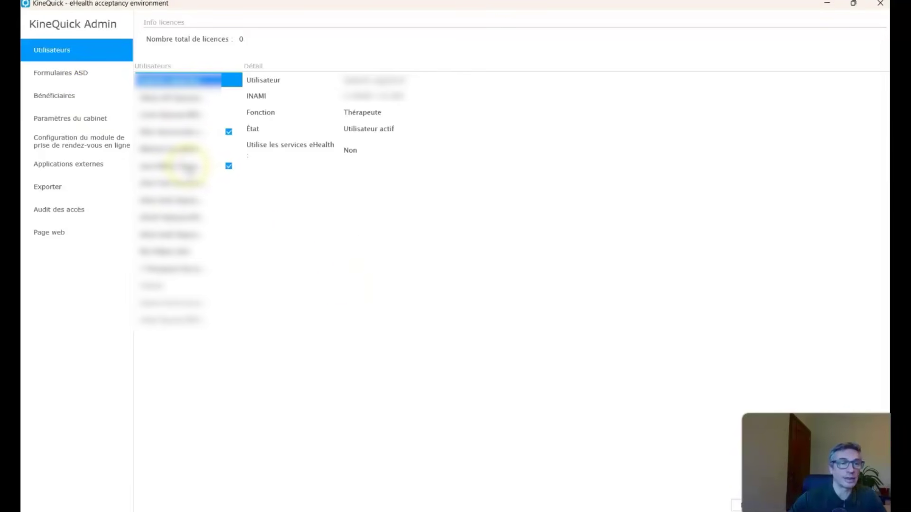
pyautogui.click(192, 166)
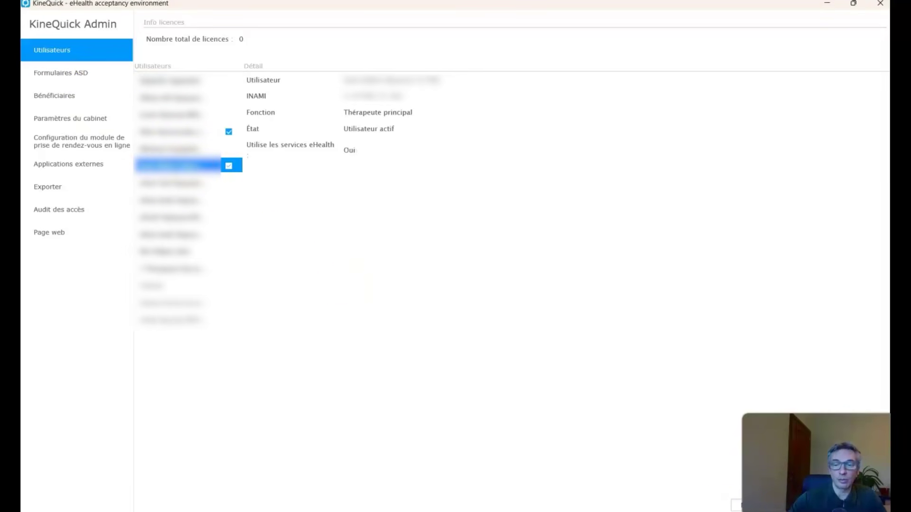
pyautogui.click(735, 506)
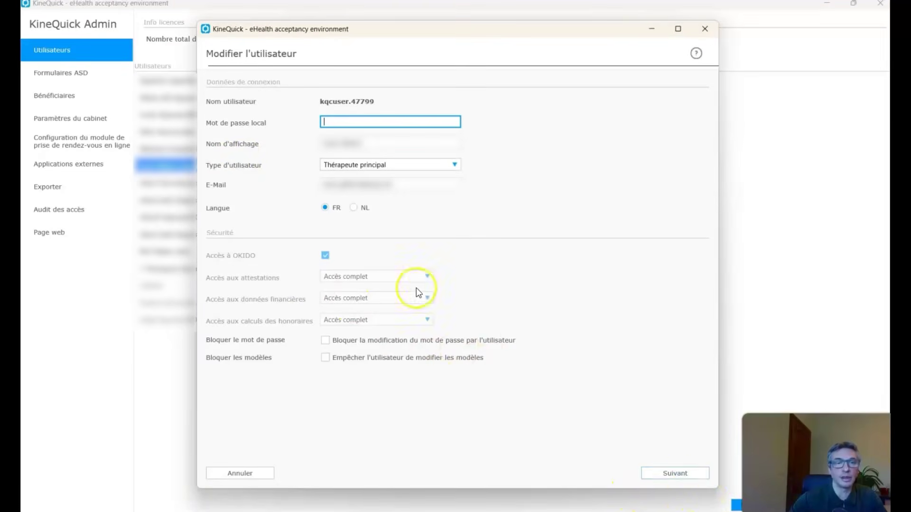
# Review the user's therapist data, beneficiary and fee calculation pages, and close the record without saving.
pyautogui.click(677, 472)
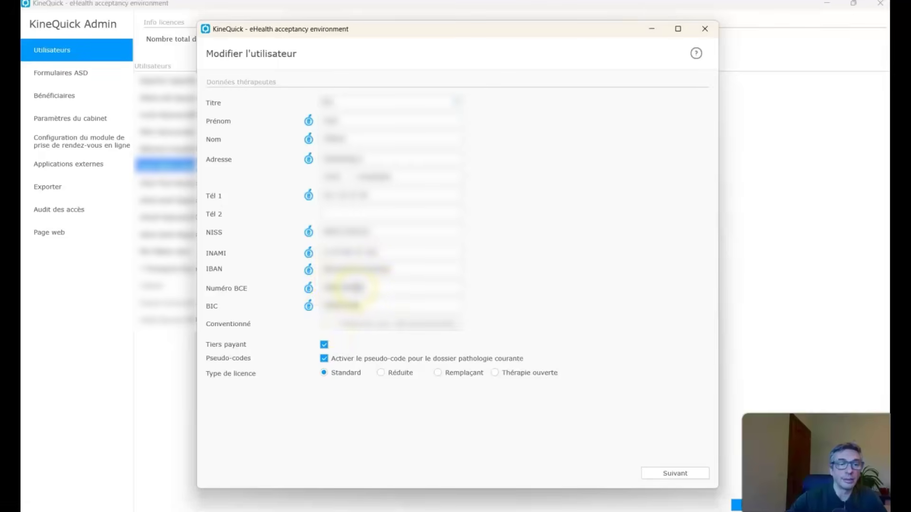
pyautogui.click(670, 475)
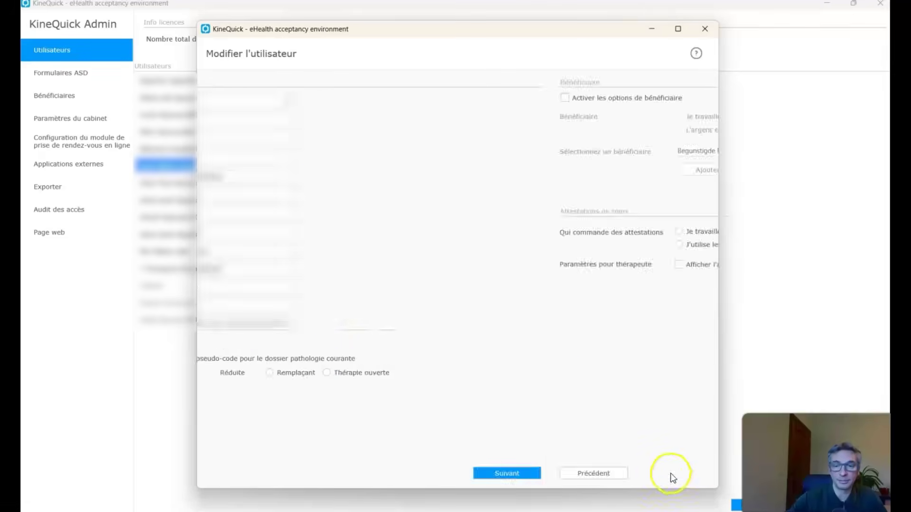
pyautogui.click(667, 476)
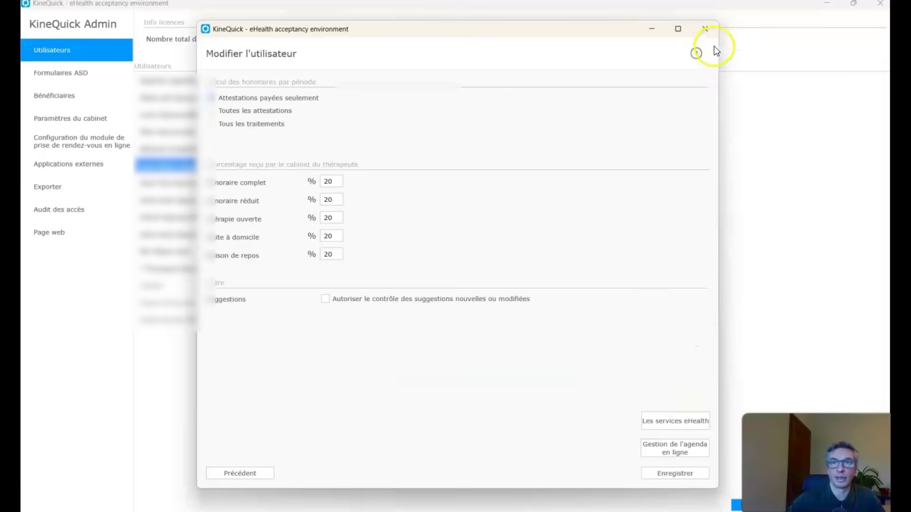
pyautogui.click(705, 29)
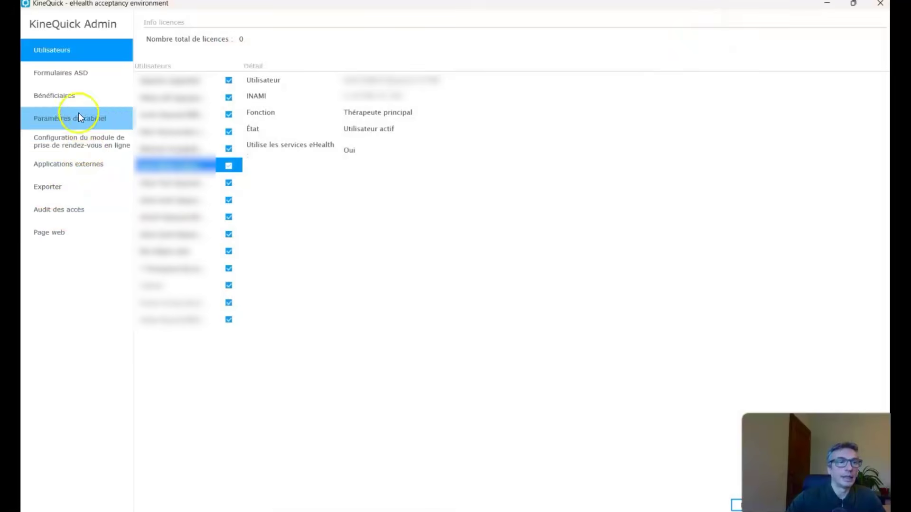
# Check the beneficiary details and linked therapists, and return to the users list past the certificate warning.
pyautogui.click(59, 94)
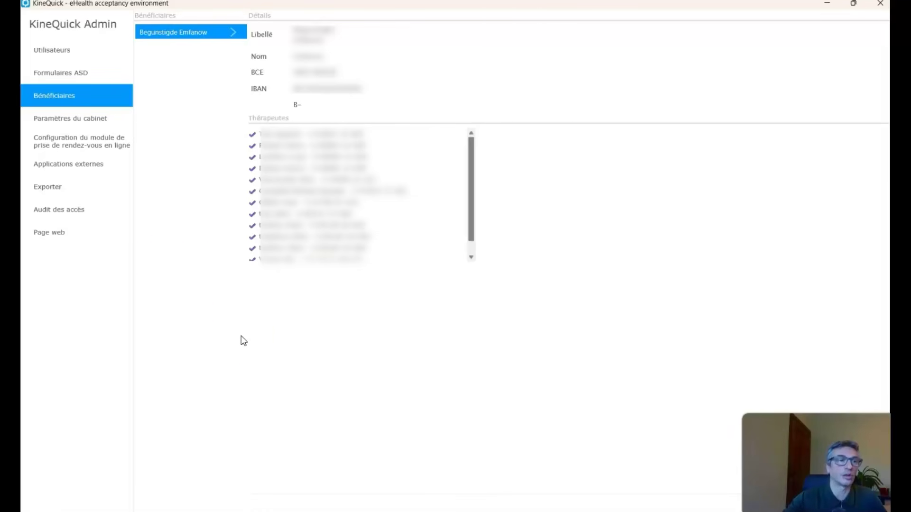
pyautogui.click(76, 53)
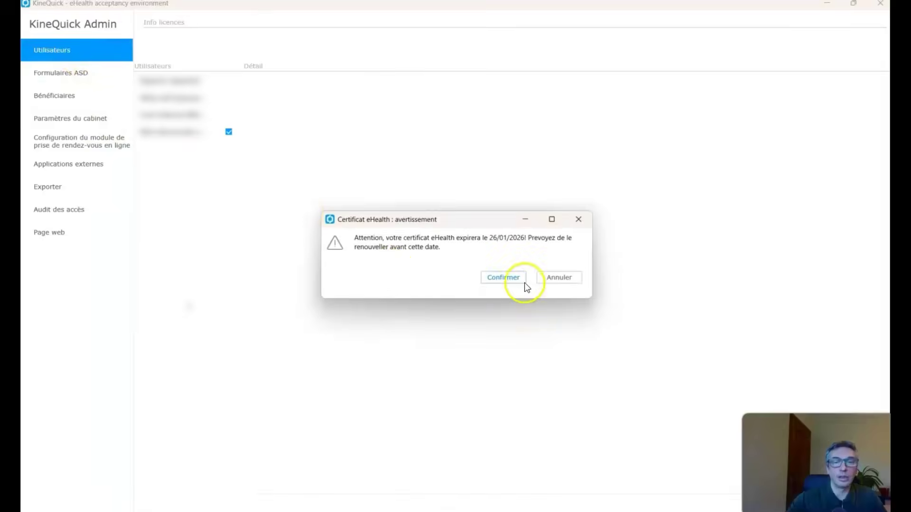
pyautogui.click(524, 282)
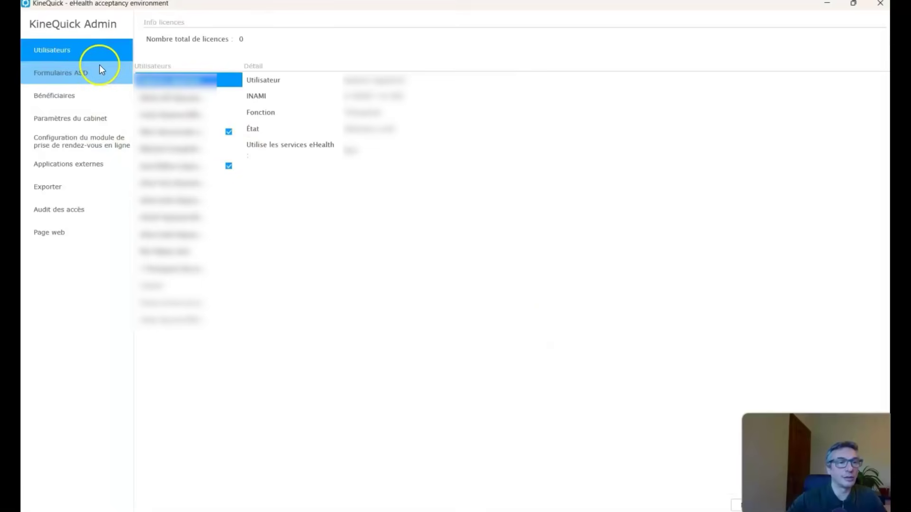
pyautogui.click(228, 132)
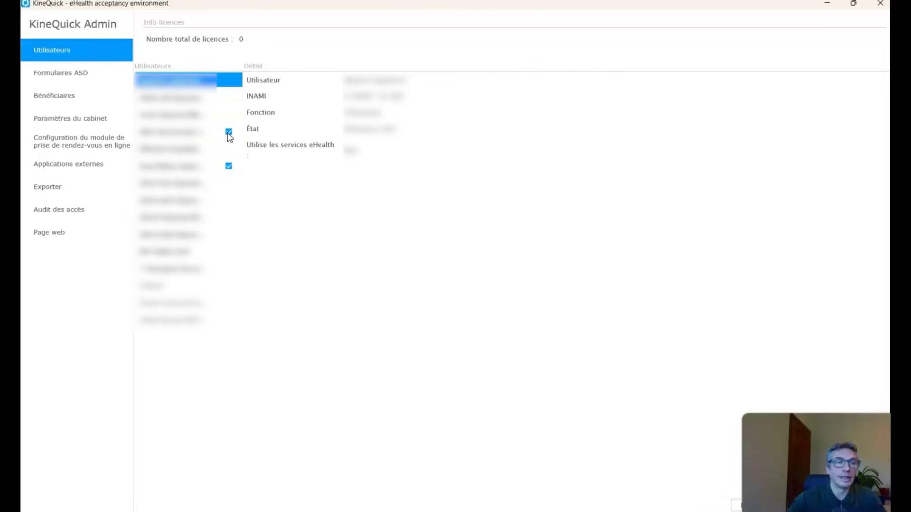
pyautogui.click(217, 149)
pyautogui.click(267, 227)
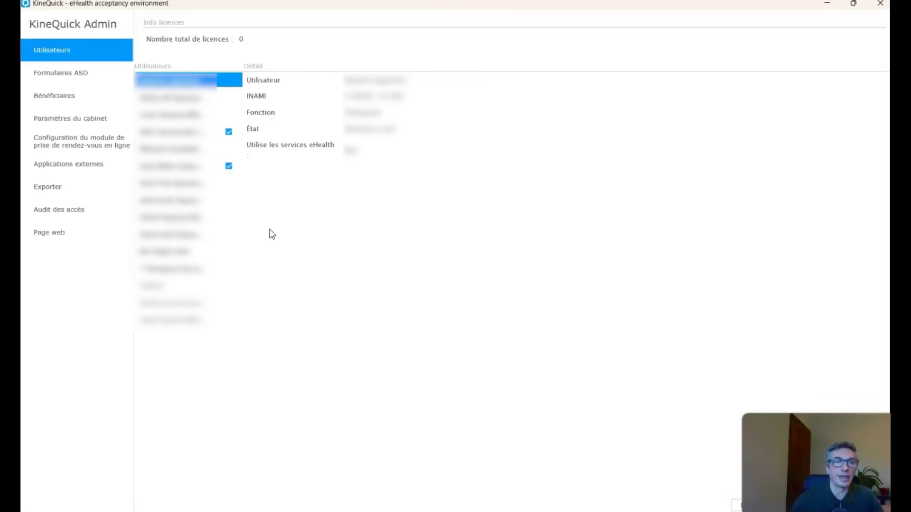
pyautogui.moveTo(269, 218); pyautogui.dragTo(228, 135)
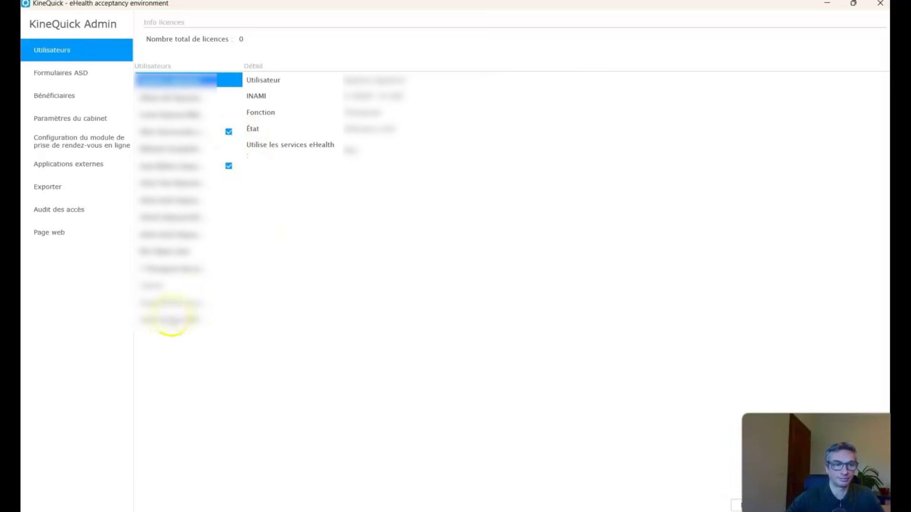
# Switch to the patient file's prescriptions and start a new pathological situation.
pyautogui.click(44, 511)
pyautogui.click(238, 387)
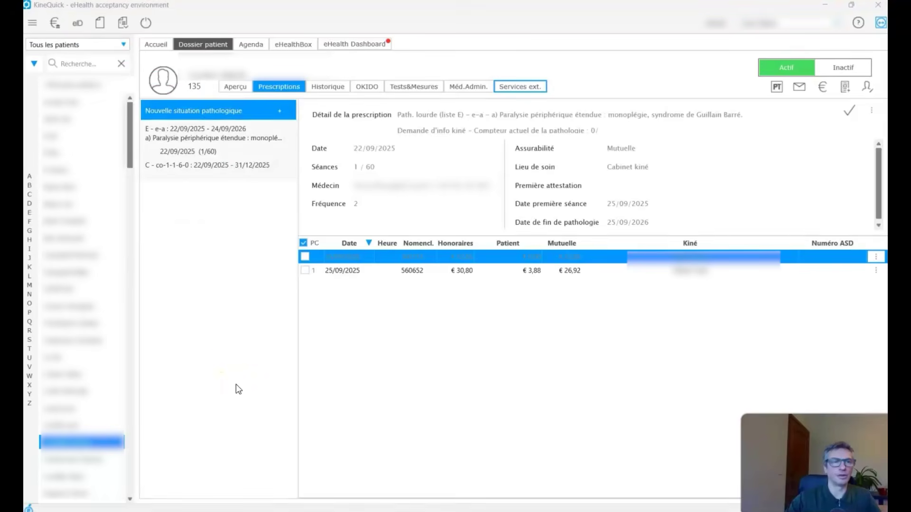
pyautogui.click(242, 110)
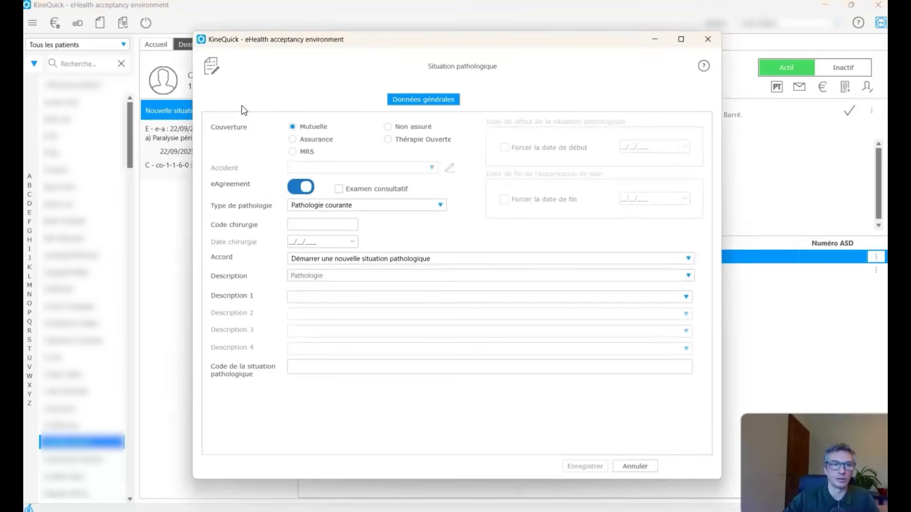
# Examine the agreement options for the new situation, keeping "Démarrer une nouvelle situation pathologique".
pyautogui.click(306, 218)
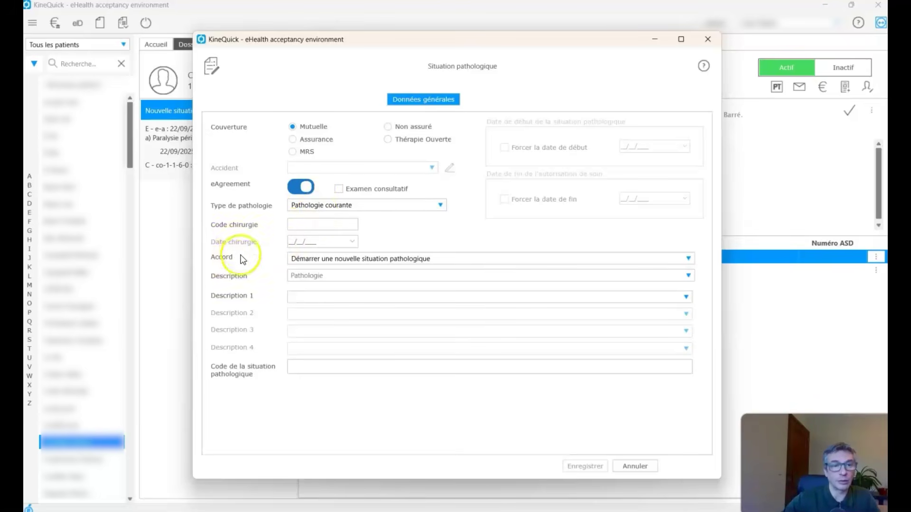
pyautogui.click(337, 262)
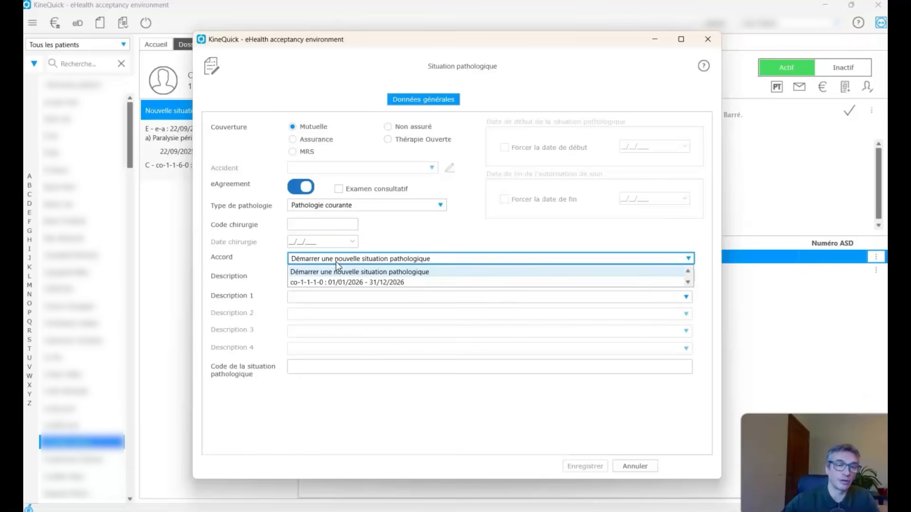
pyautogui.click(335, 283)
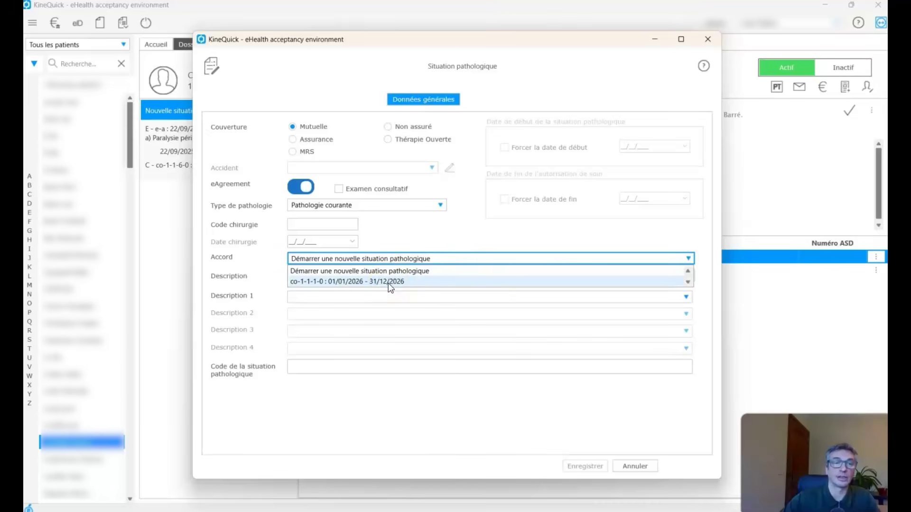
pyautogui.click(429, 227)
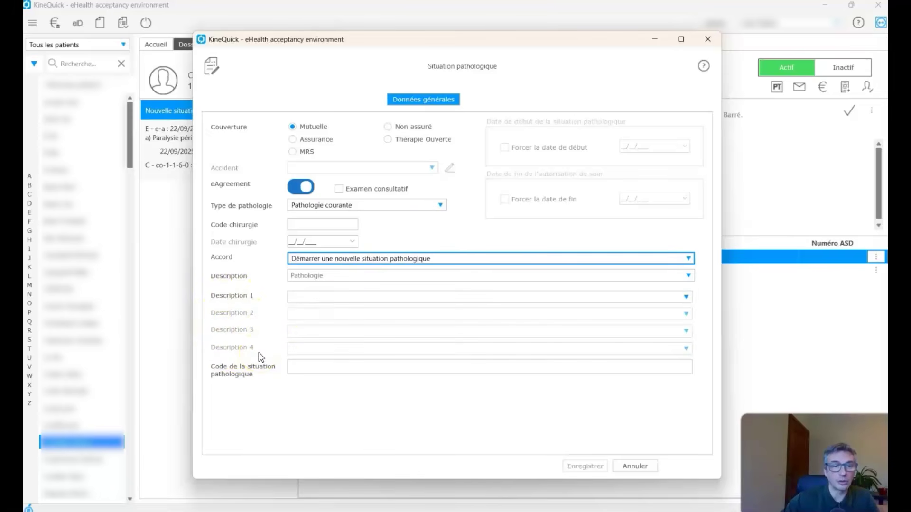
# Describe the pathology as Colonne vertébrale, Dos (Thoracique), Arthrose, and save the pathological situation.
pyautogui.click(377, 299)
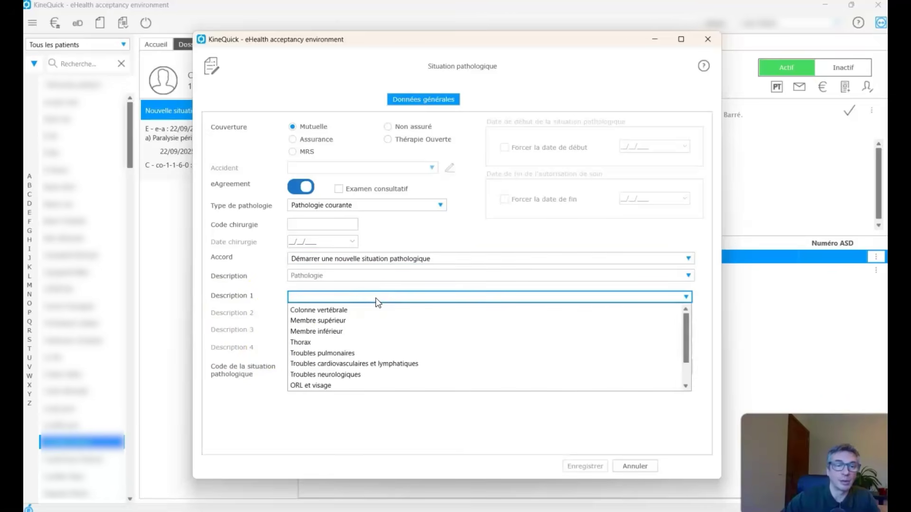
pyautogui.click(343, 310)
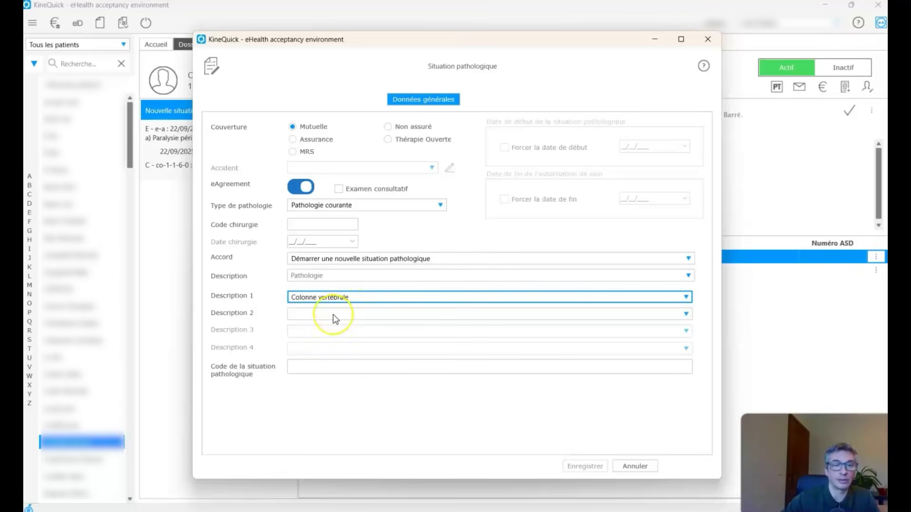
pyautogui.click(335, 317)
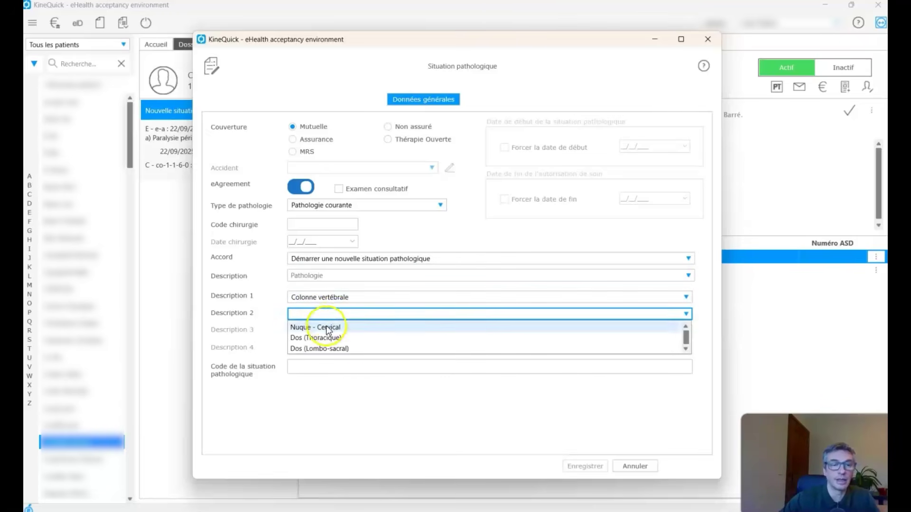
pyautogui.click(319, 338)
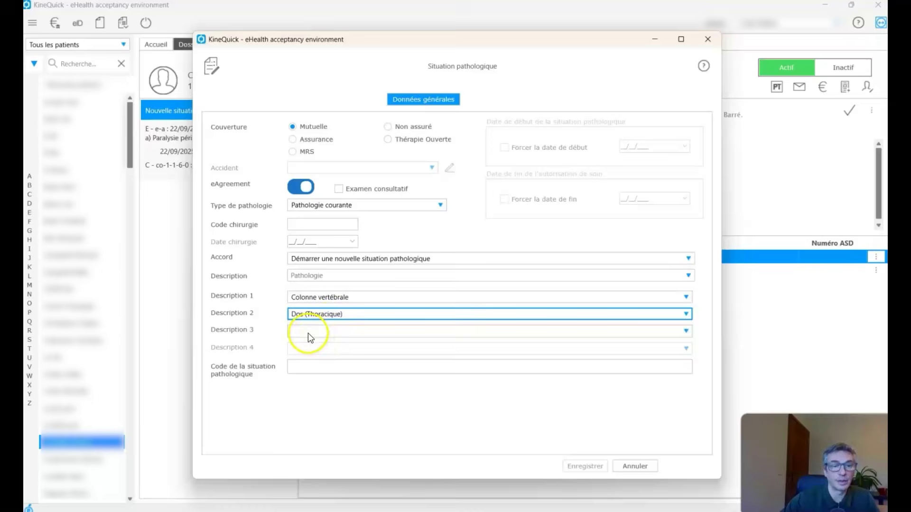
pyautogui.click(308, 333)
pyautogui.click(306, 345)
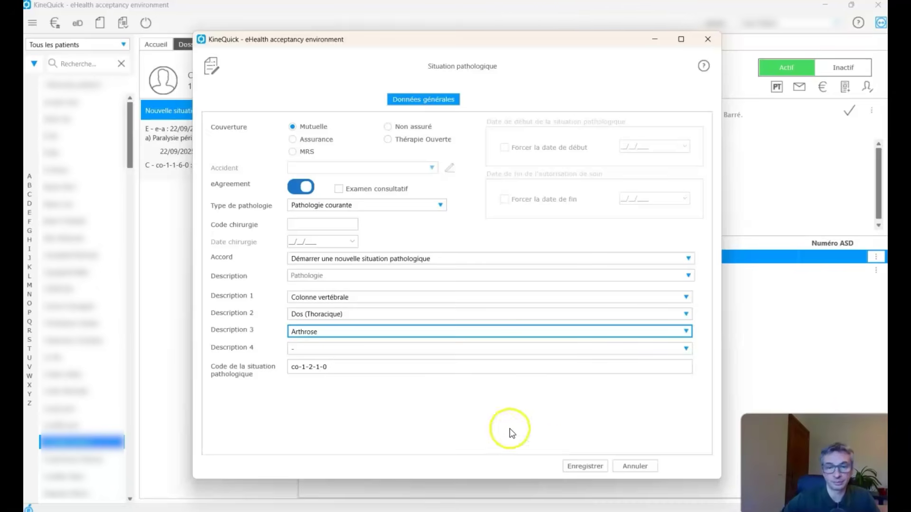
pyautogui.click(576, 469)
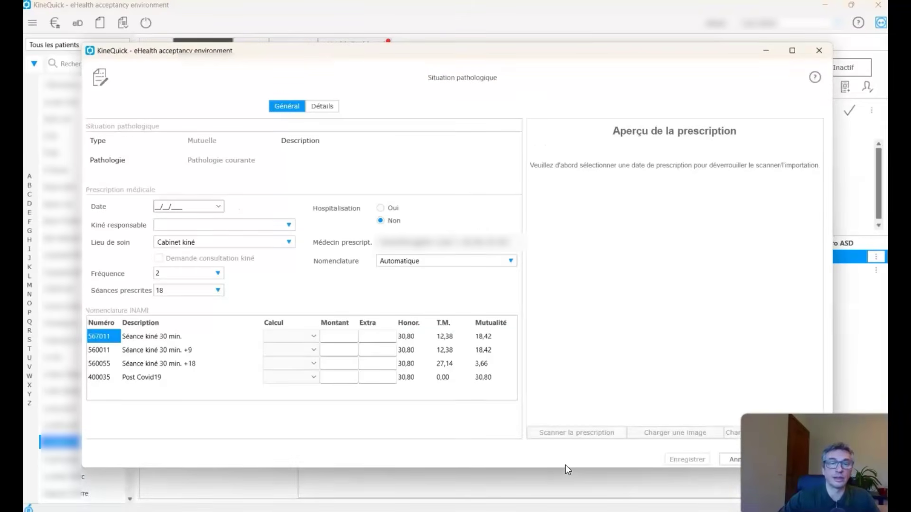
# Set the medical prescription date to 10/01/2026, keeping a frequency of 2 and 18 prescribed sessions.
pyautogui.click(161, 207)
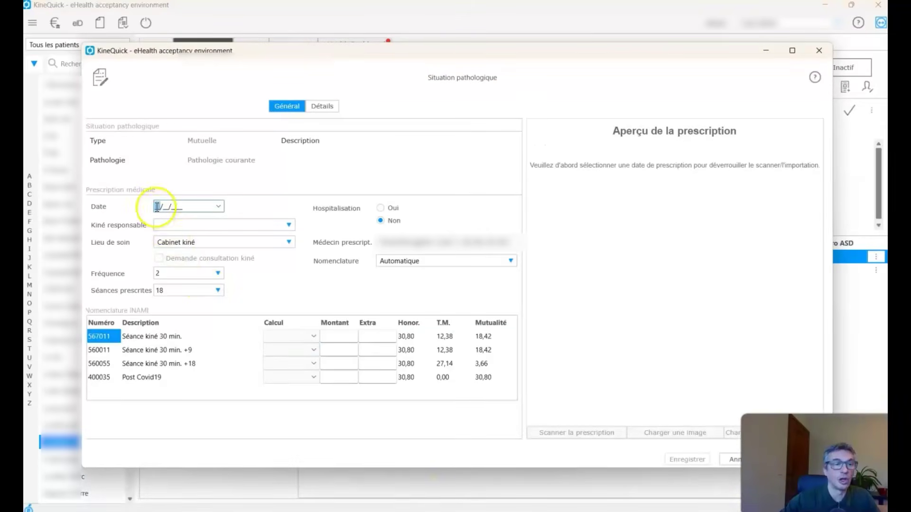
pyautogui.press('Down')
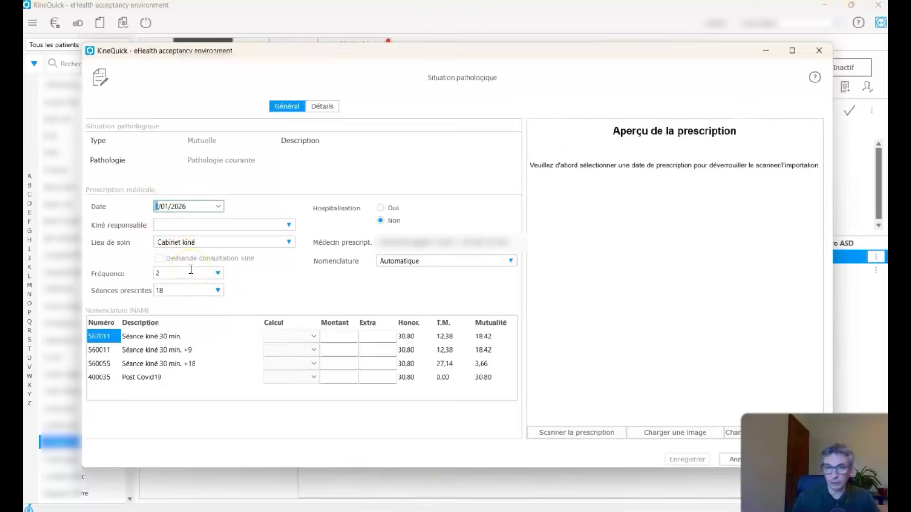
pyautogui.click(400, 247)
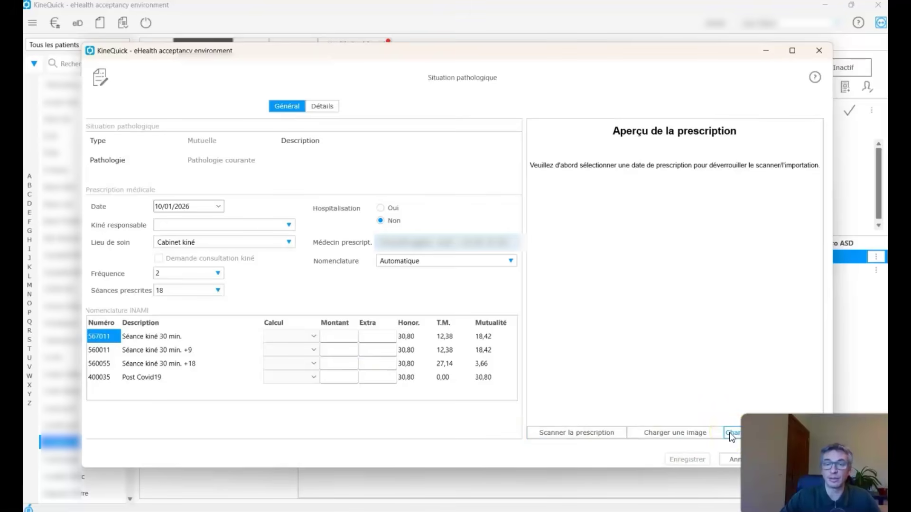
# Load Voorschrift.pdf from Documents as the prescription document and save the prescription.
pyautogui.click(698, 435)
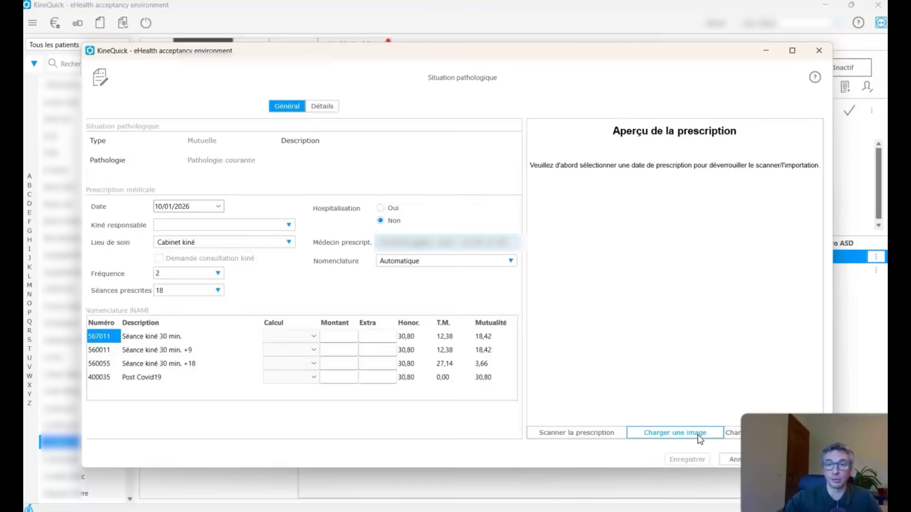
pyautogui.click(698, 435)
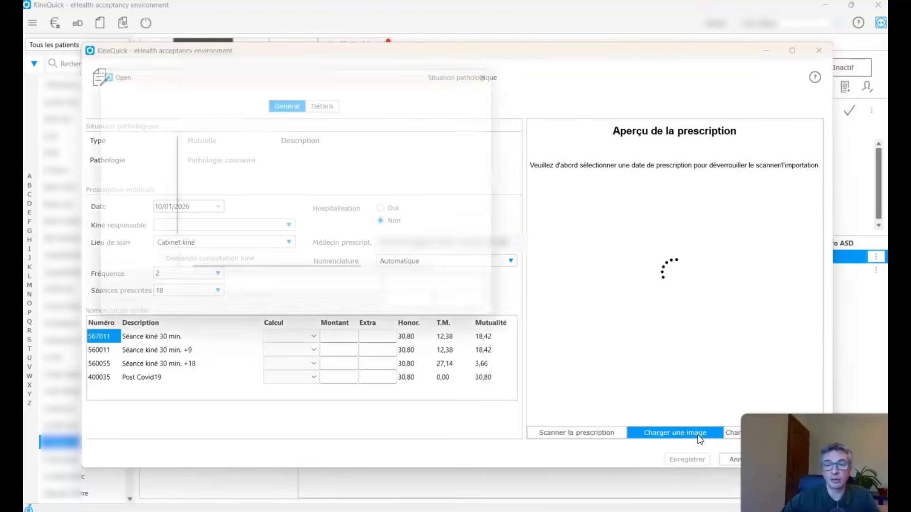
pyautogui.moveTo(452, 150); pyautogui.dragTo(451, 262)
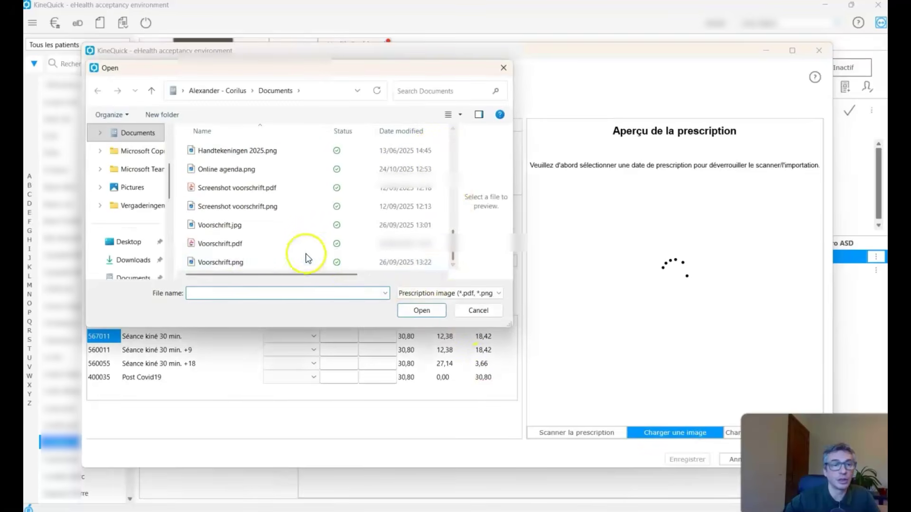
pyautogui.doubleClick(252, 244)
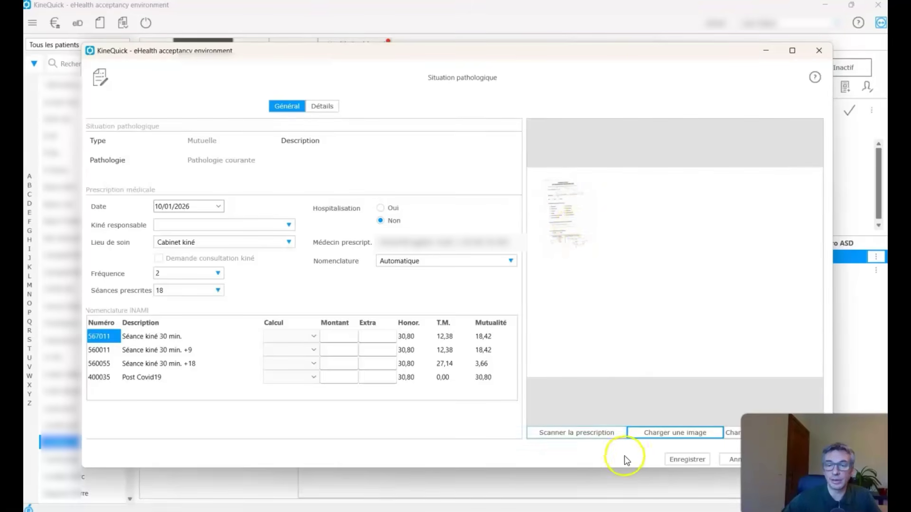
pyautogui.click(674, 459)
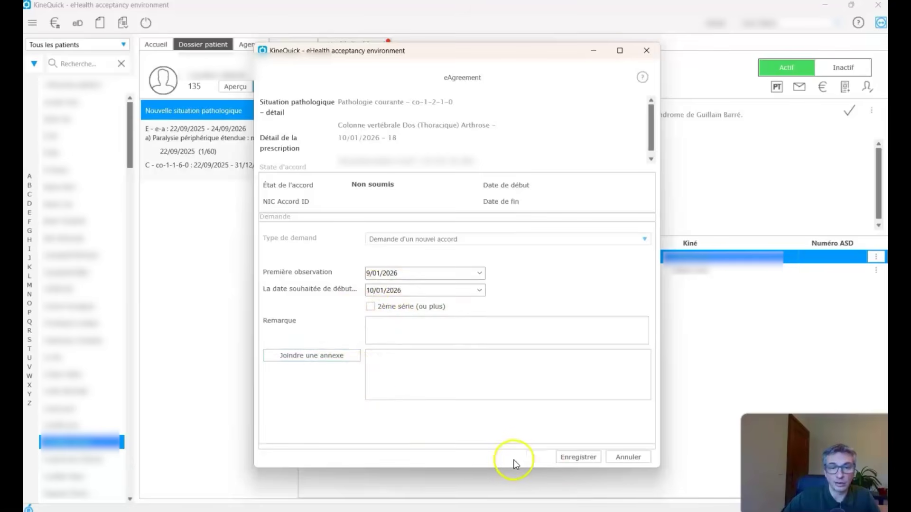
# Try to submit the eAgreement request with first observation 9/01/2026 and desired start 10/01/2026, without marking it as a second series.
pyautogui.click(560, 457)
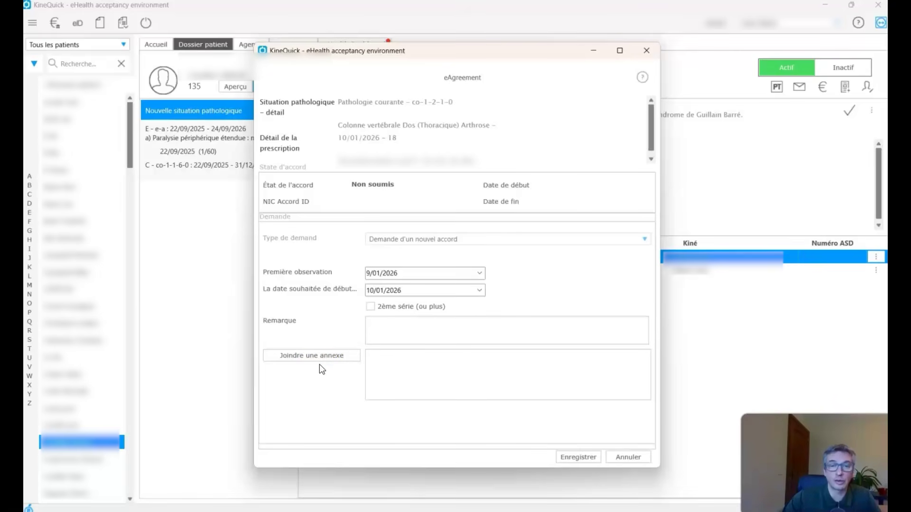
pyautogui.click(338, 371)
pyautogui.click(567, 457)
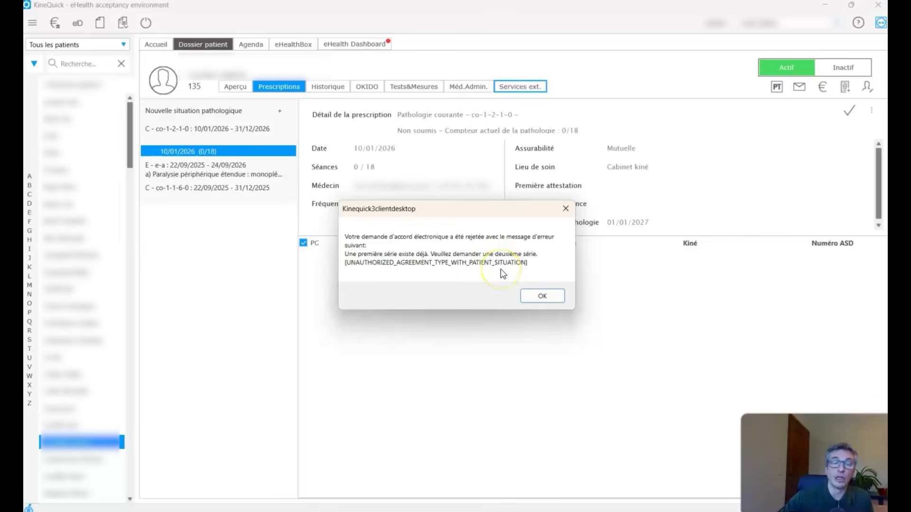
pyautogui.click(543, 295)
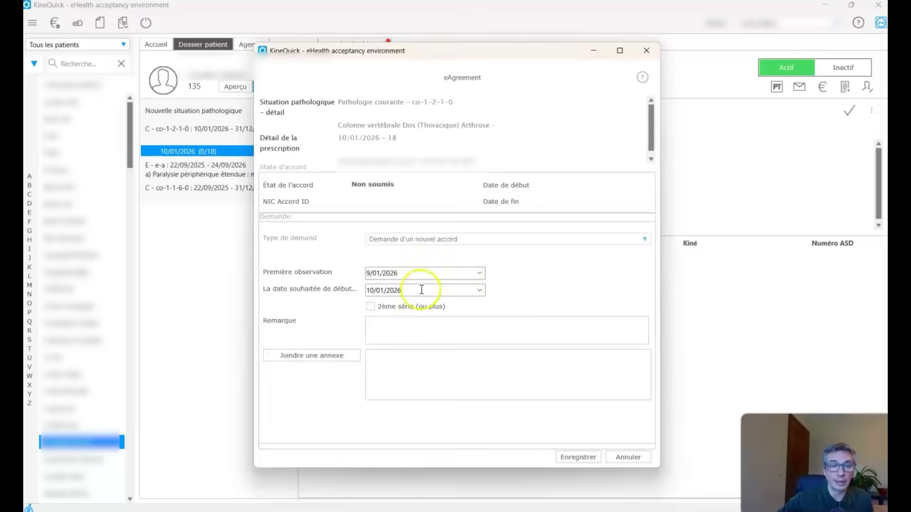
# Mark the request as "2ème série (ou plus)" and start an annex of type "Rapport médical".
pyautogui.click(373, 309)
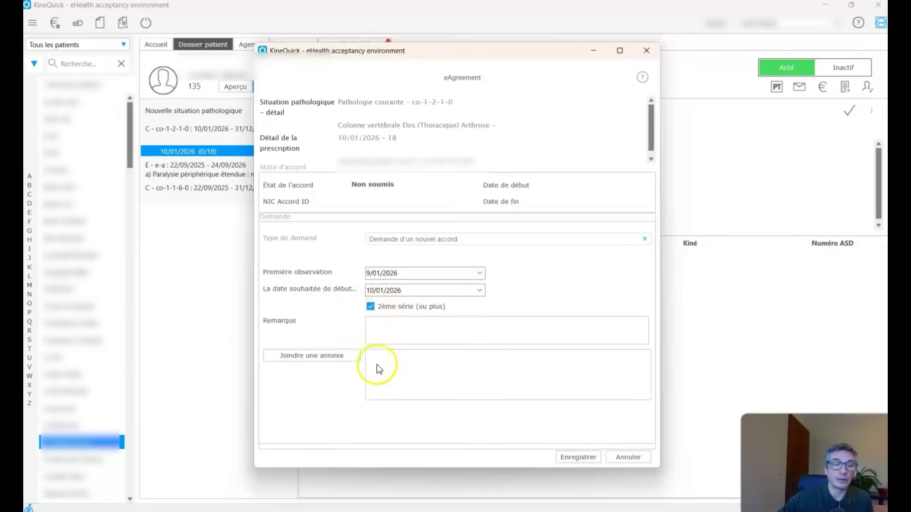
pyautogui.click(351, 356)
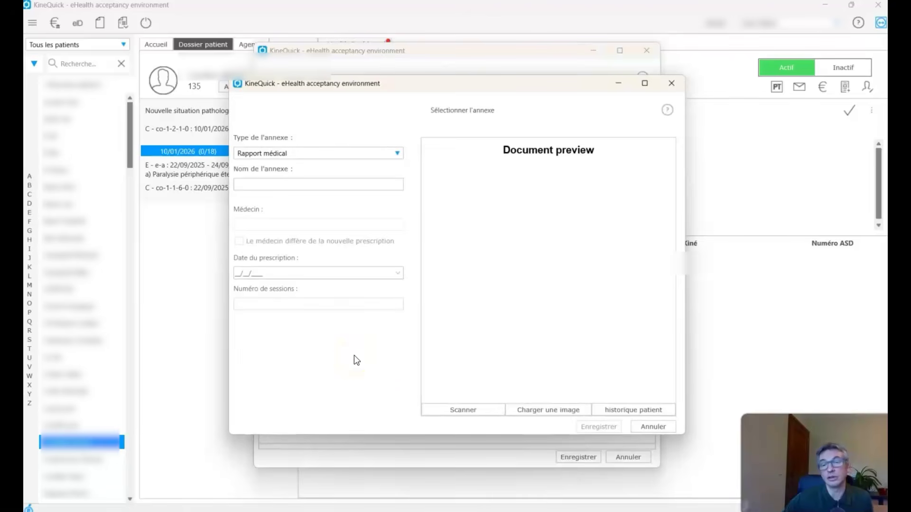
pyautogui.click(339, 152)
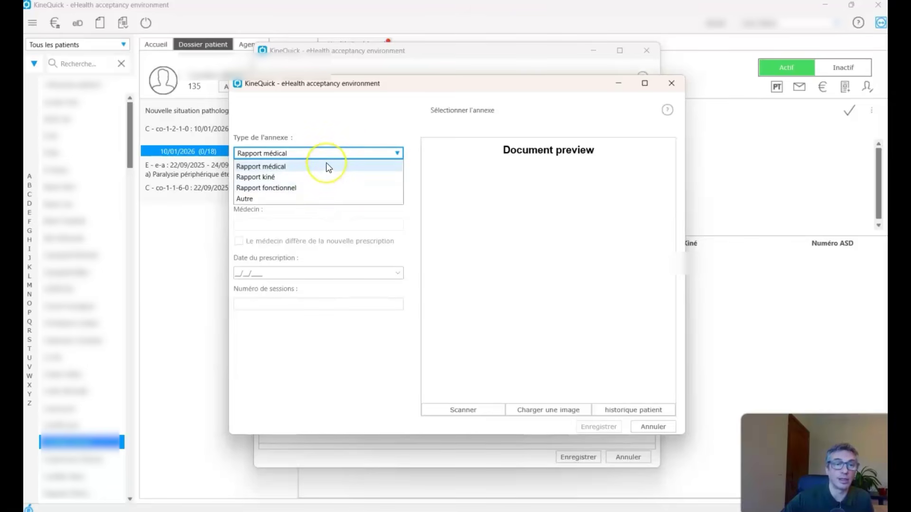
pyautogui.click(326, 167)
pyautogui.click(308, 150)
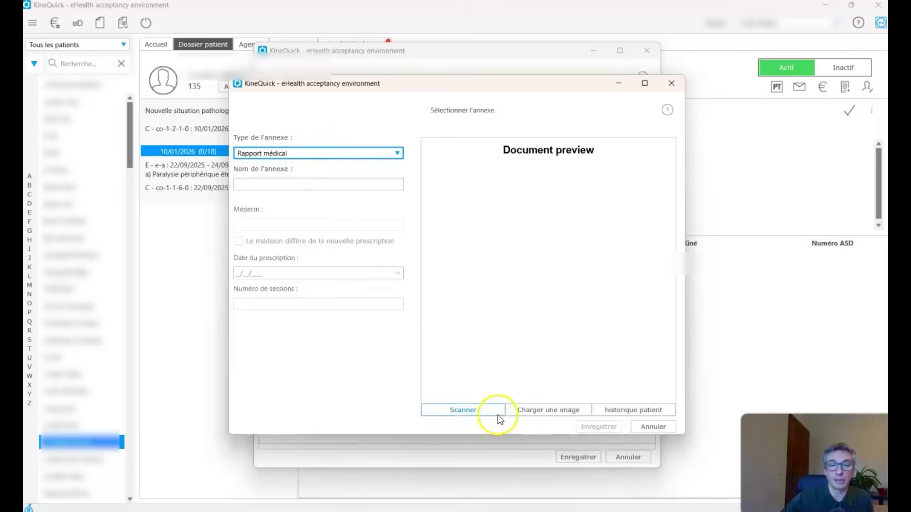
# Load Voorschrift.pdf as the annex document, keeping the name Voorschrift, and save the annex to the request.
pyautogui.click(519, 409)
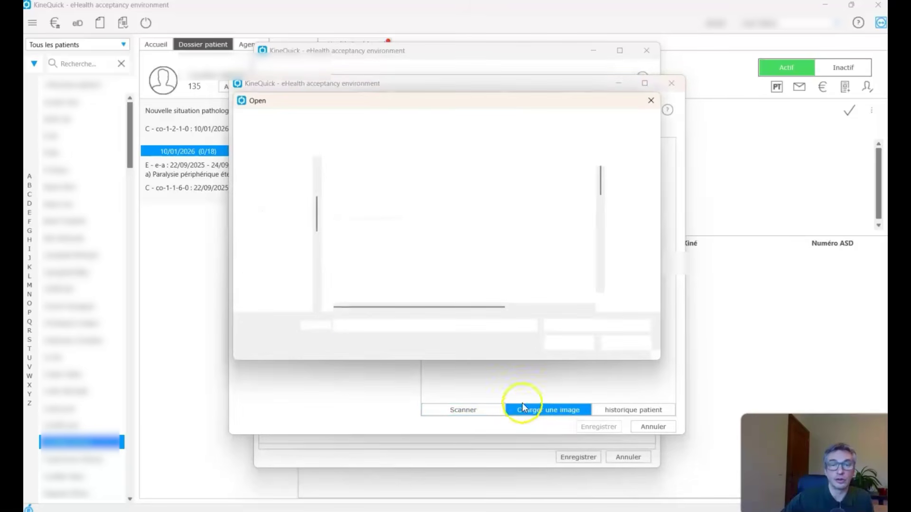
pyautogui.moveTo(601, 193); pyautogui.dragTo(592, 309)
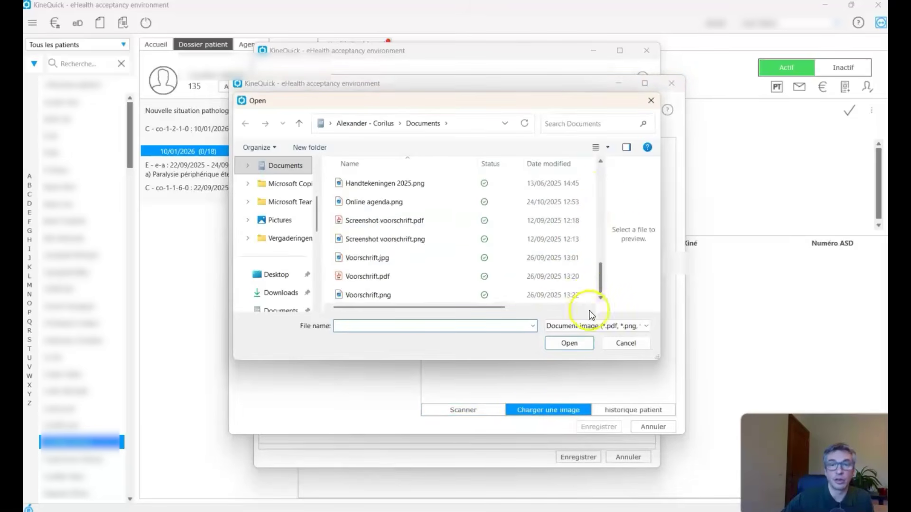
pyautogui.click(420, 277)
pyautogui.click(560, 342)
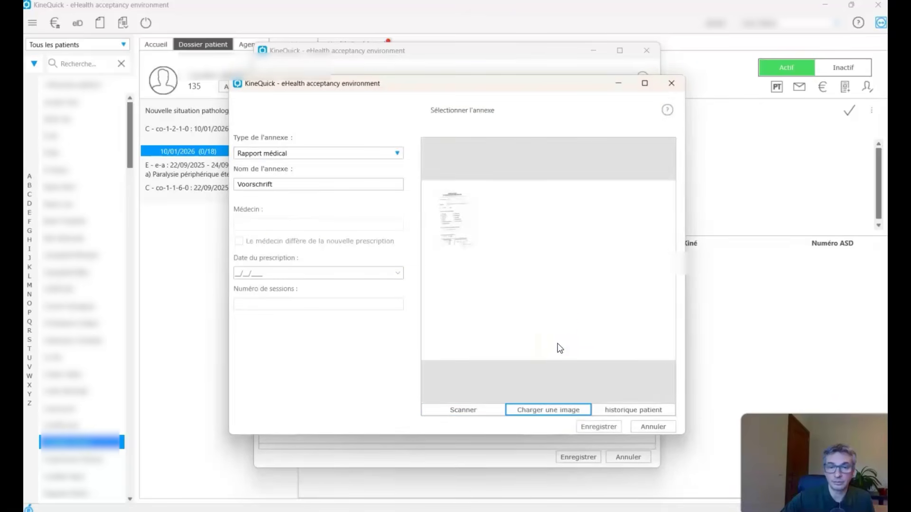
pyautogui.click(588, 429)
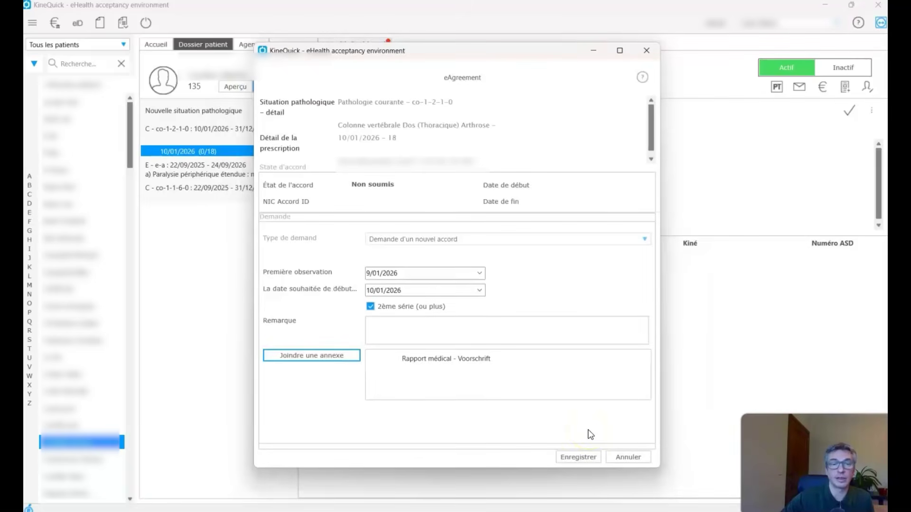
# Submit the second-series agreement request to eAgreement, review its details and close them.
pyautogui.click(578, 457)
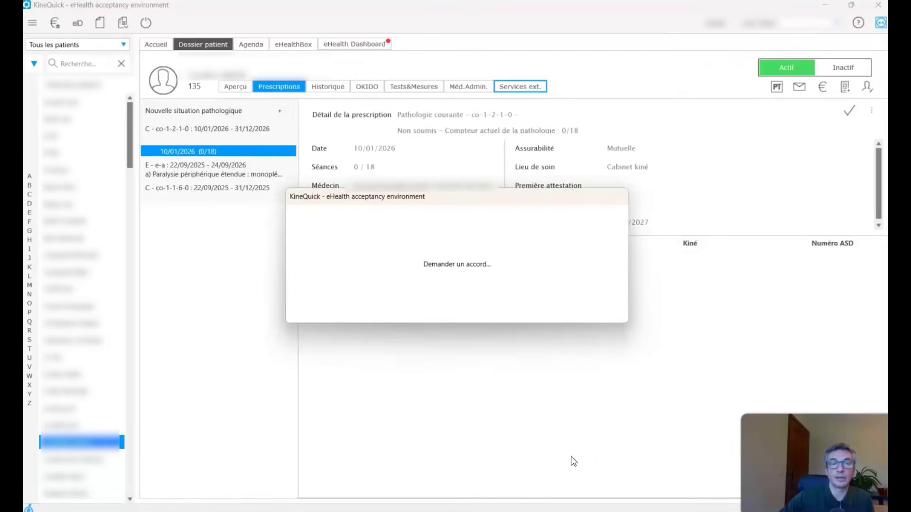
pyautogui.click(480, 348)
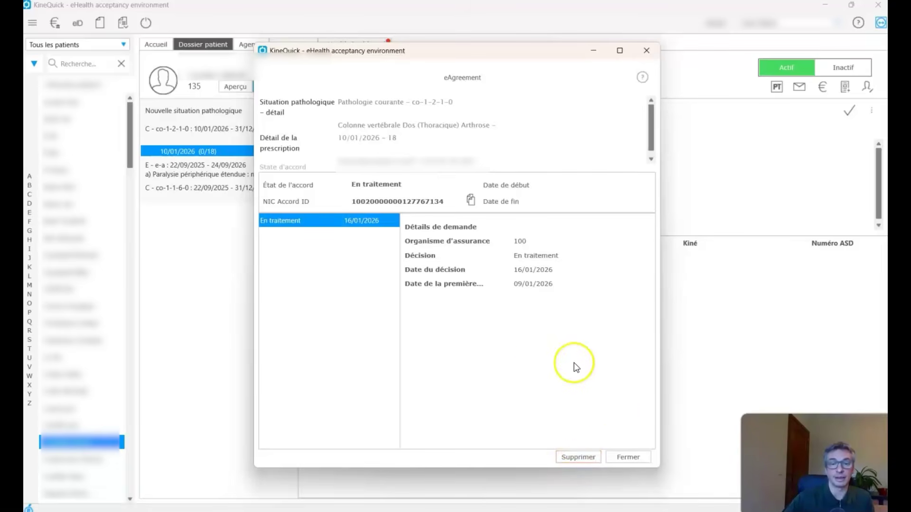
pyautogui.click(625, 458)
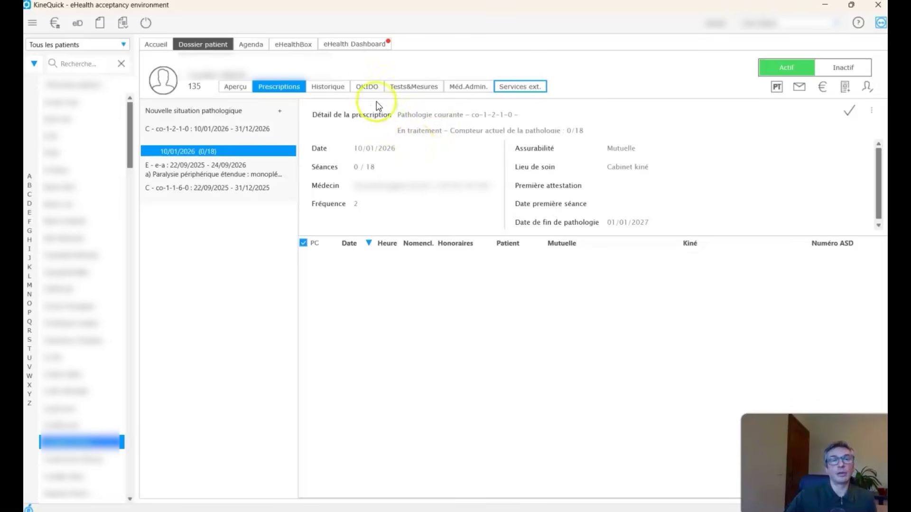
# Review the eAgreement list in the eHealth Dashboard and the options available for the newest request.
pyautogui.click(368, 48)
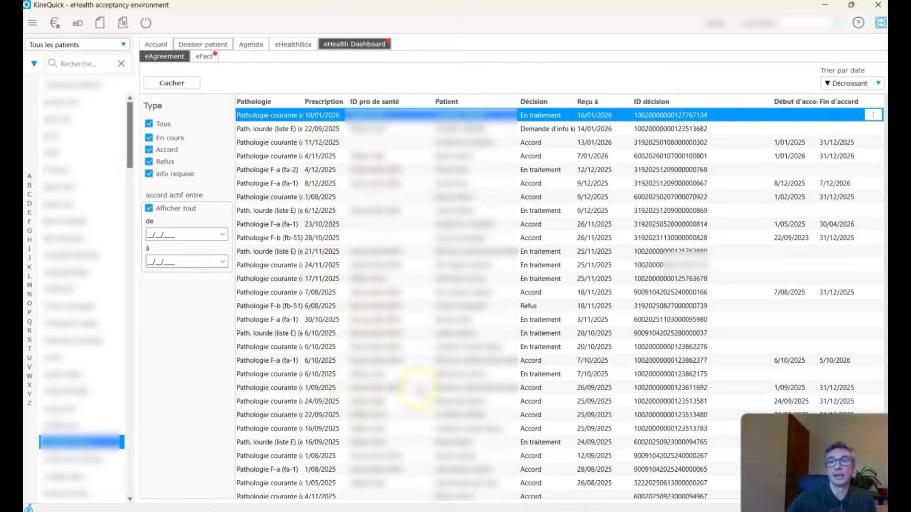
pyautogui.click(874, 115)
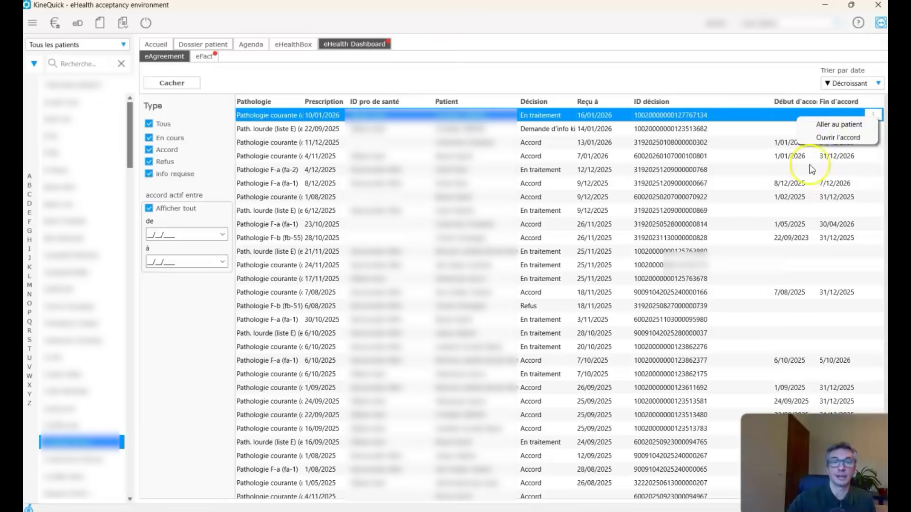
pyautogui.click(555, 61)
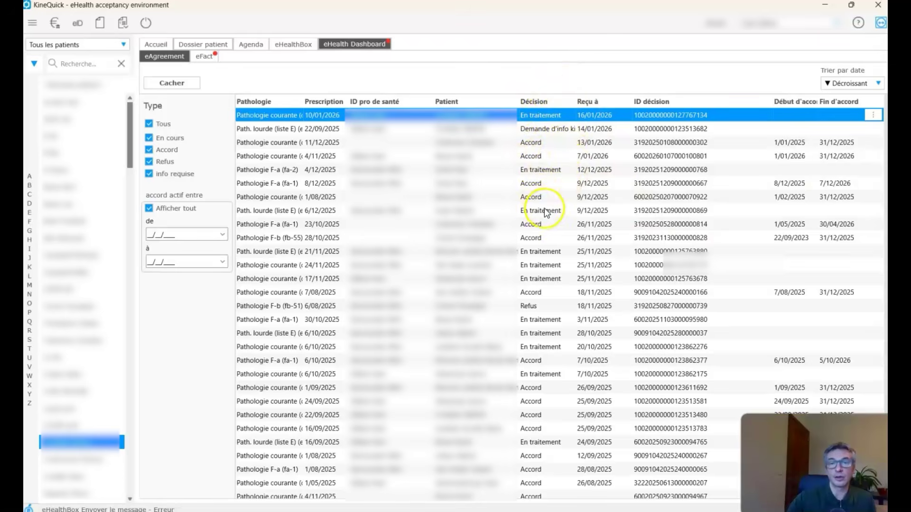
# Open the severe-pathology agreement dated 22/09/2025 with decision "Demande d'info kiné", examine its details and close it.
pyautogui.click(546, 129)
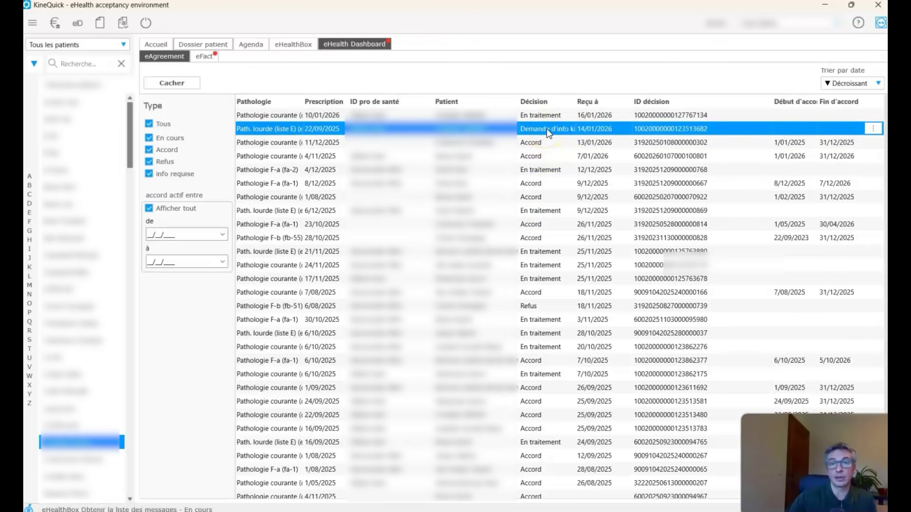
pyautogui.click(874, 129)
pyautogui.click(838, 155)
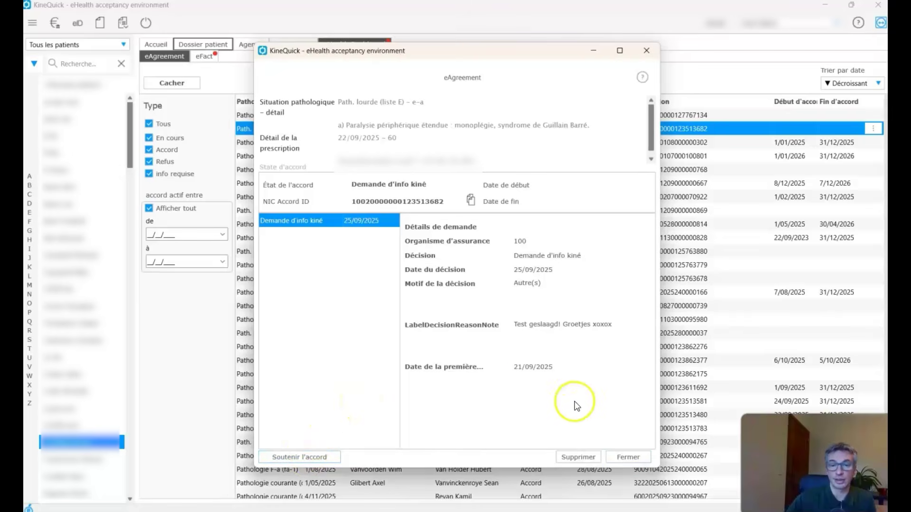
pyautogui.click(627, 456)
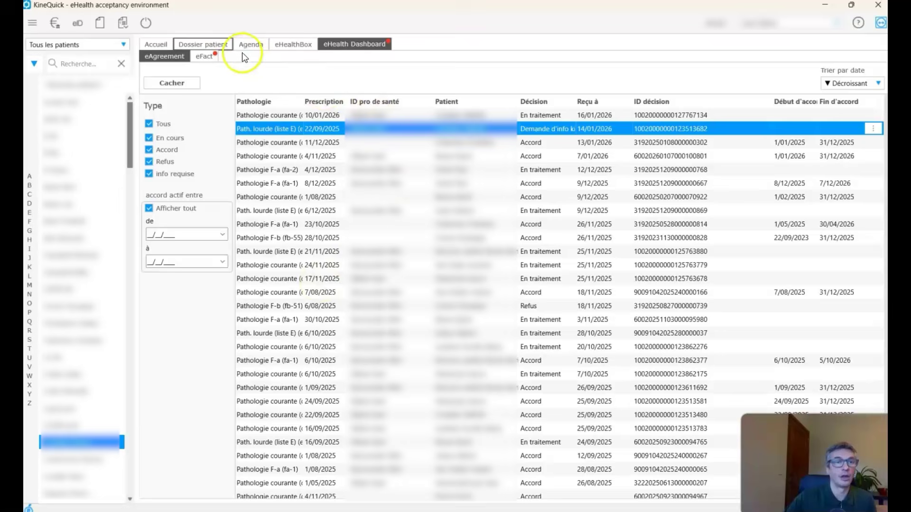
# Retrieve the patient's existing agreements from the external services and examine their decisions and dates.
pyautogui.click(215, 44)
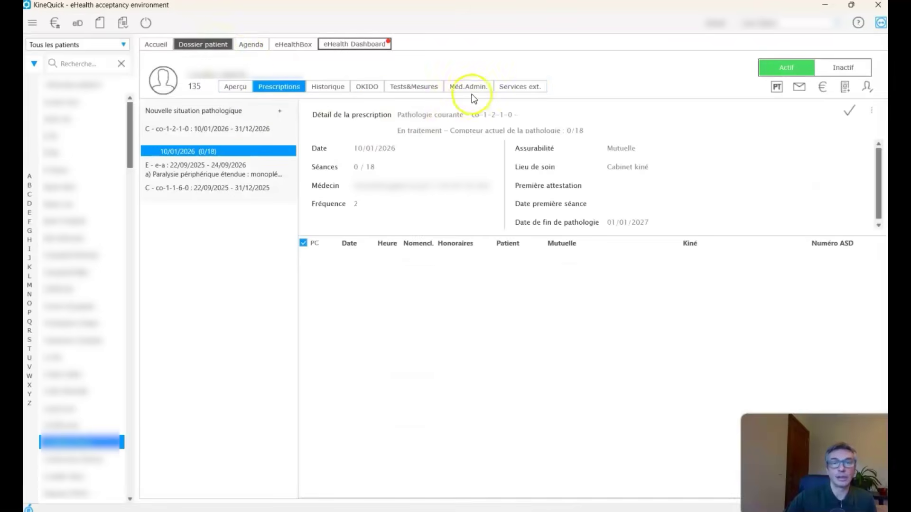
pyautogui.click(530, 92)
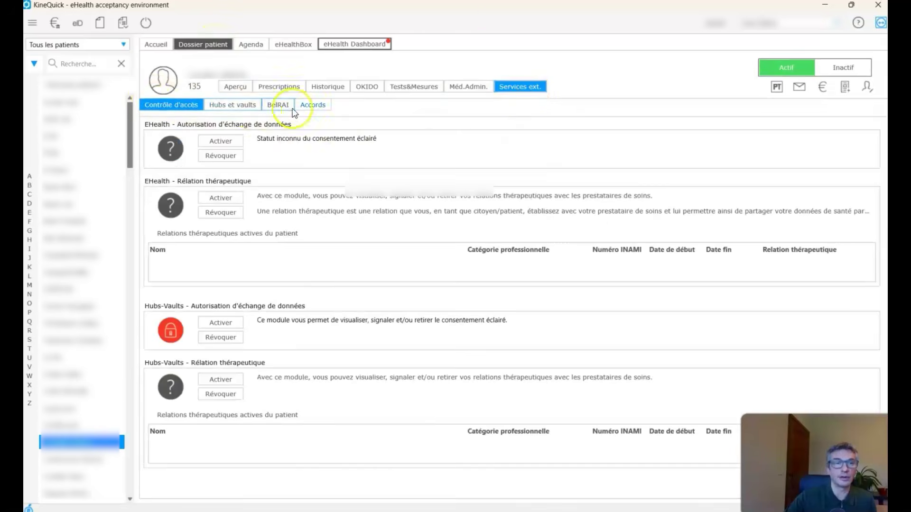
pyautogui.click(314, 105)
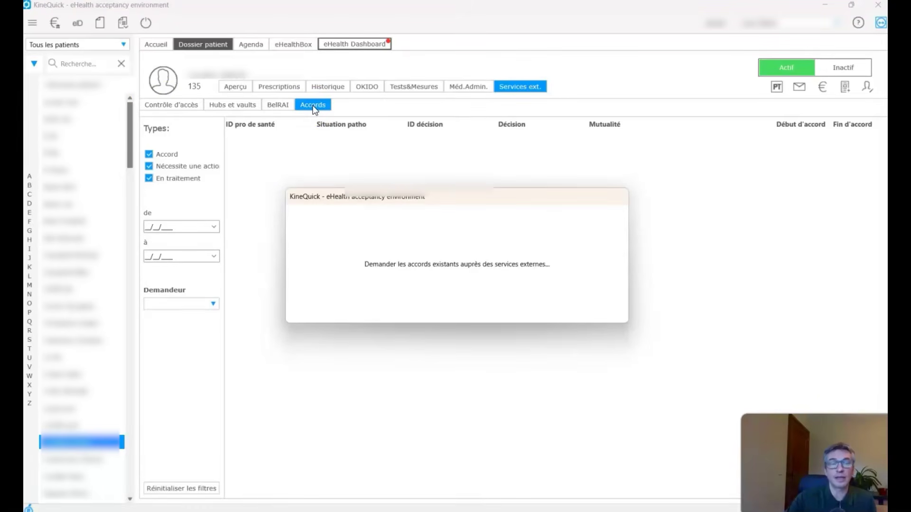
pyautogui.click(305, 105)
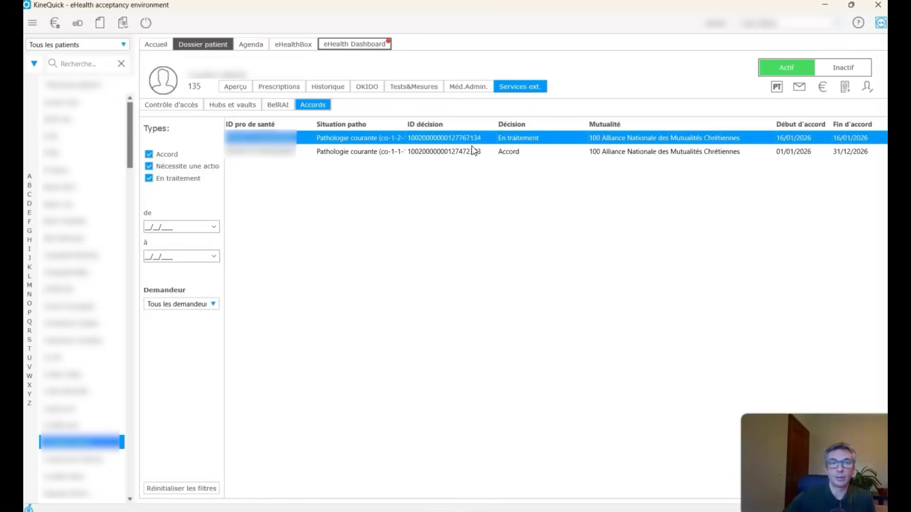
# Go back to the patient file's prescriptions and examine the common-pathology situation co-1-1-1-0.
pyautogui.click(211, 46)
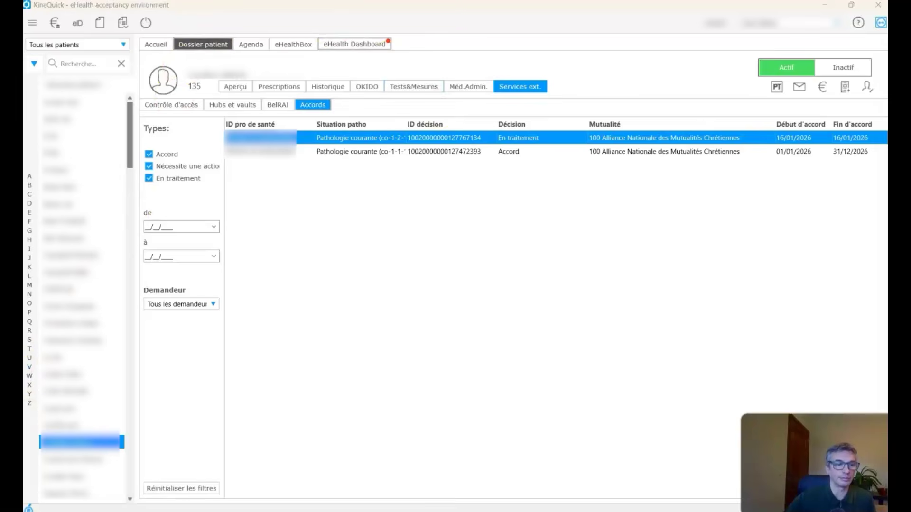
pyautogui.click(78, 480)
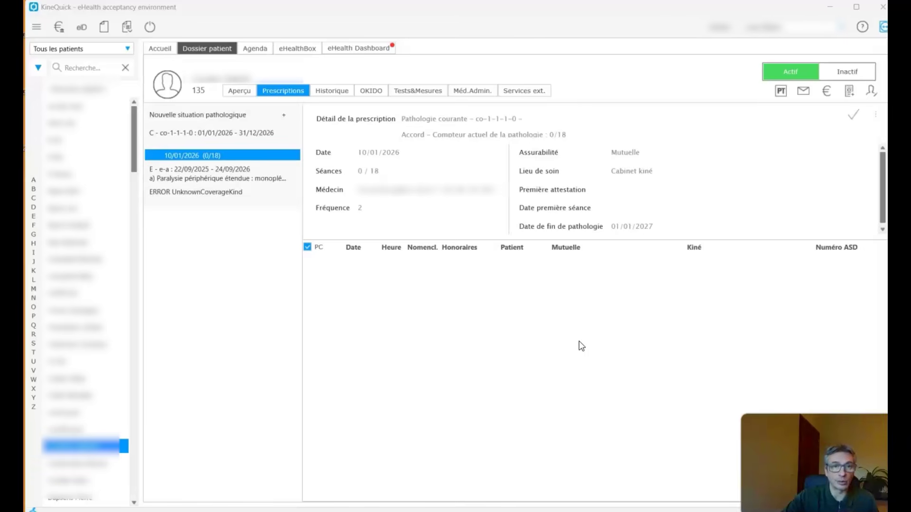
pyautogui.click(234, 139)
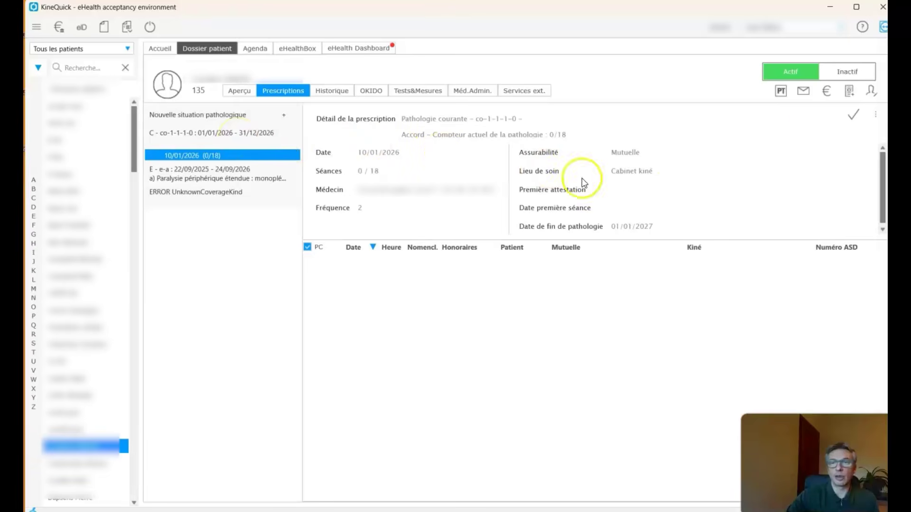
# Start registering a physiotherapy session on the 10/01/2026 prescription and examine its eAttest date, nomenclature and fee details.
pyautogui.click(852, 115)
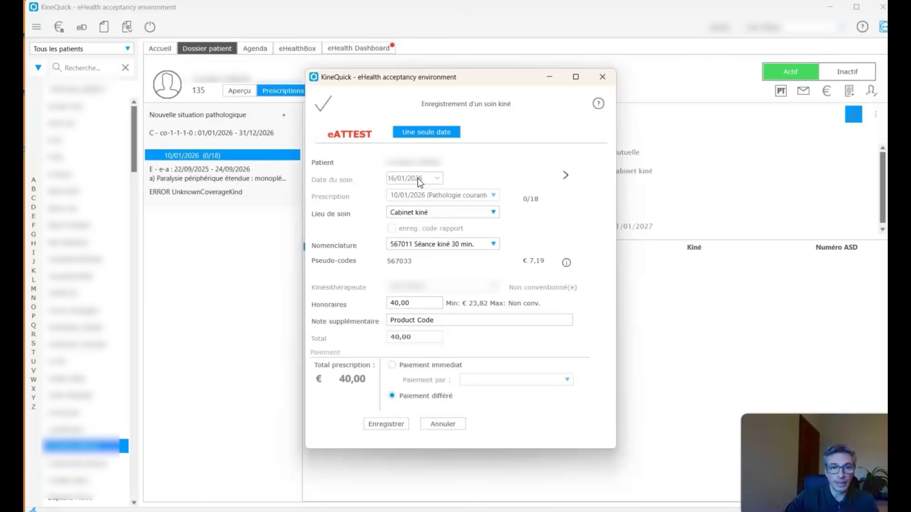
pyautogui.click(423, 292)
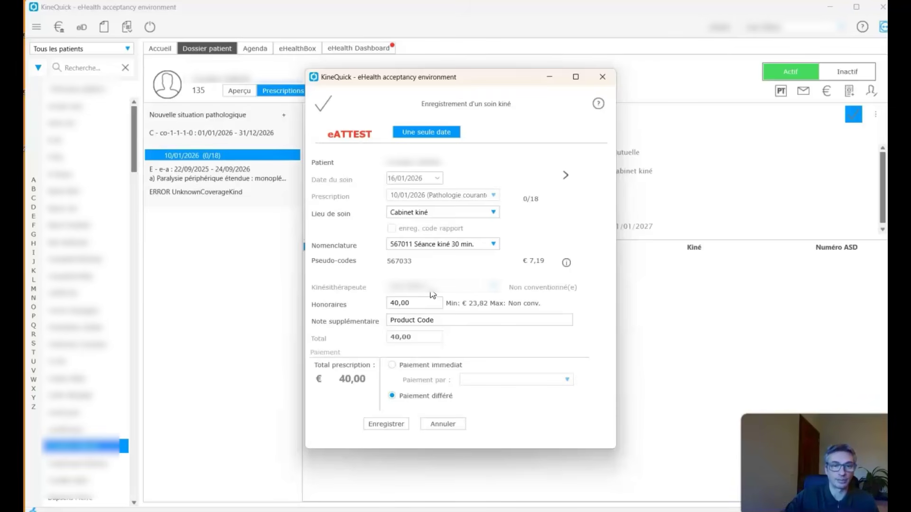
pyautogui.click(479, 178)
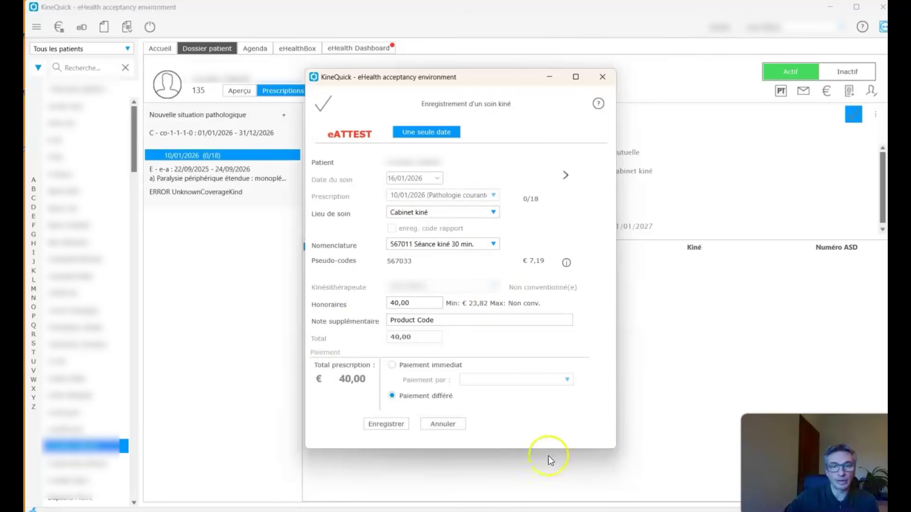
# Examine the methods offered for immediate payment of the session, and put the payment back to deferred.
pyautogui.click(392, 366)
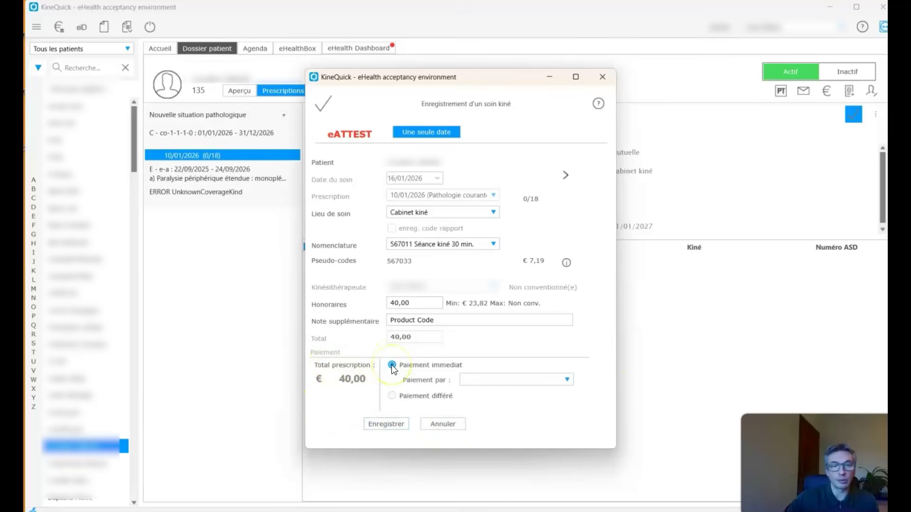
pyautogui.click(518, 382)
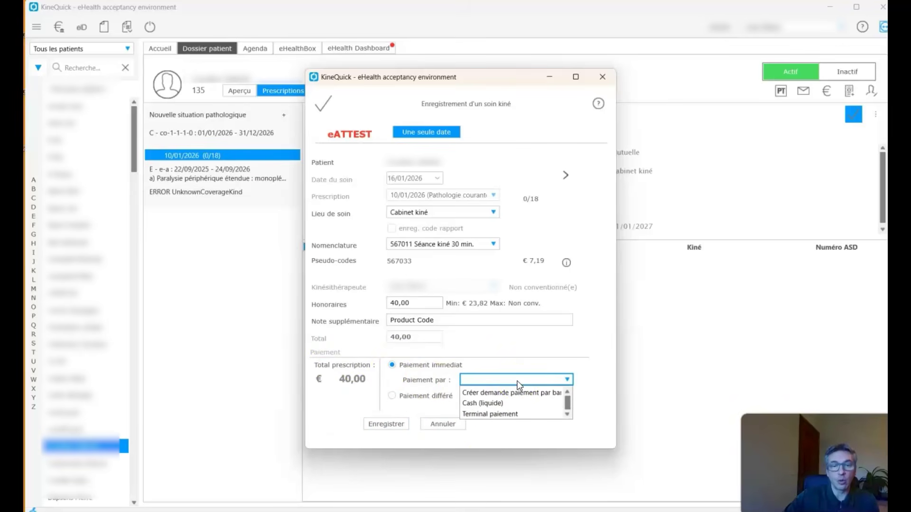
pyautogui.click(484, 405)
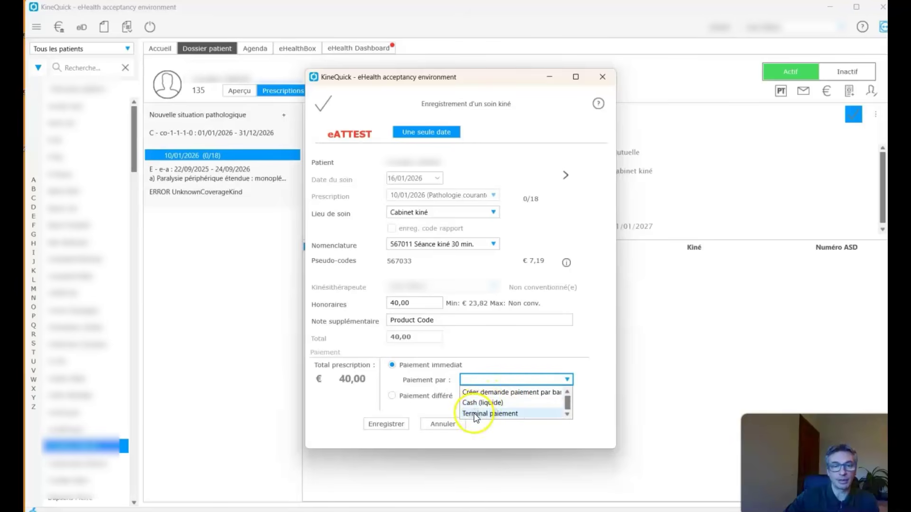
pyautogui.click(516, 349)
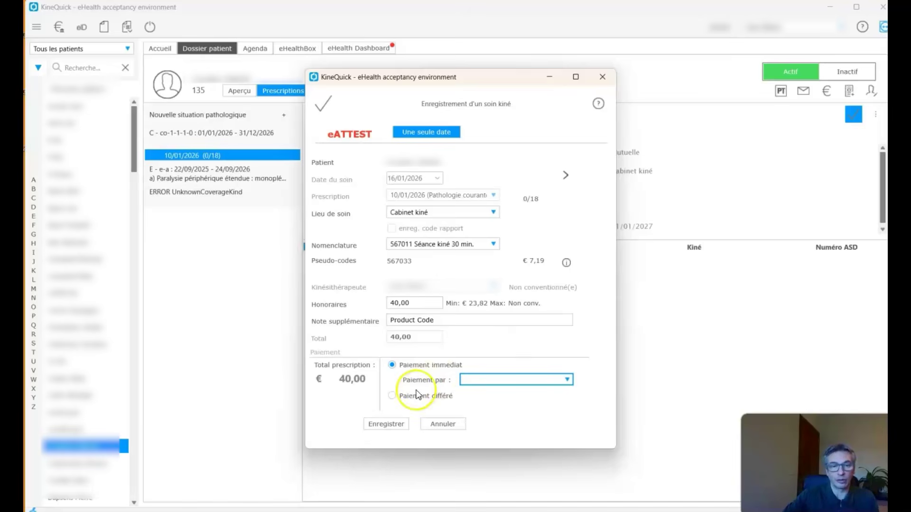
pyautogui.click(392, 396)
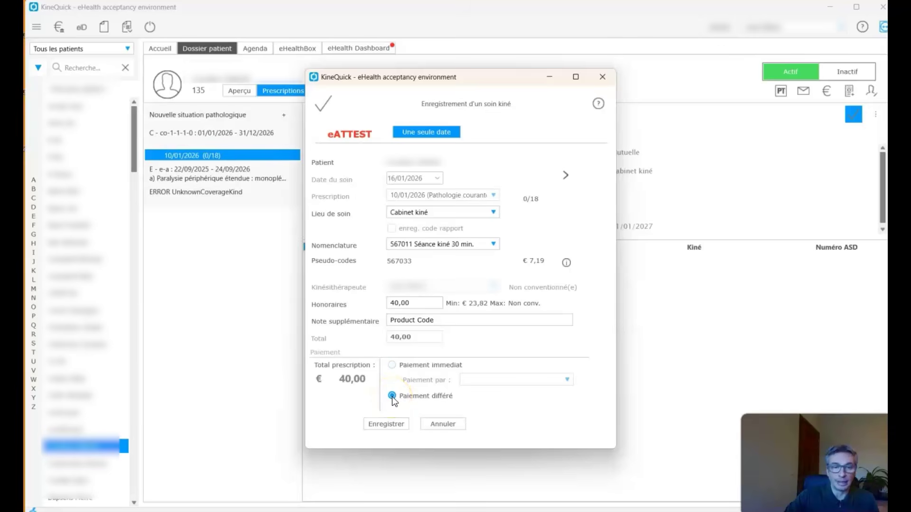
# Save the 40,00 session dated 16/01/2026 with eAttest and deferred payment, and dismiss the patient's supporting document and the sending report.
pyautogui.click(362, 379)
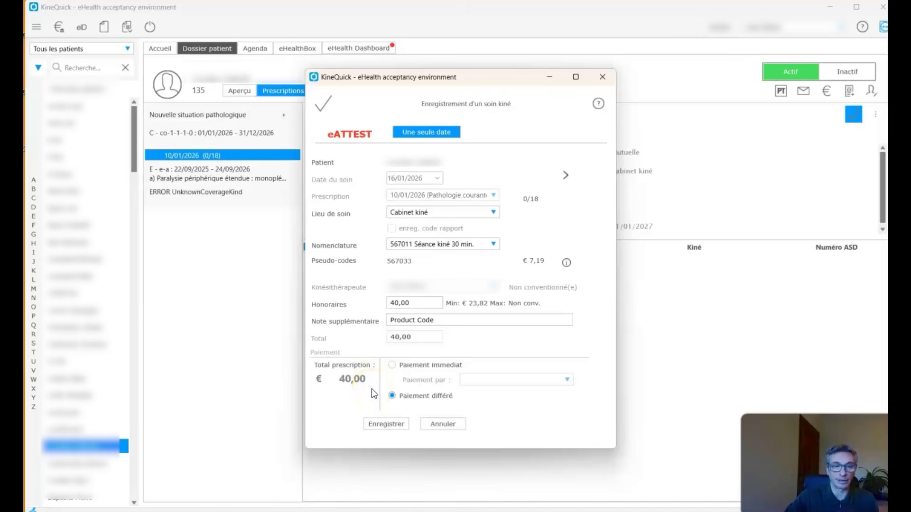
pyautogui.click(320, 434)
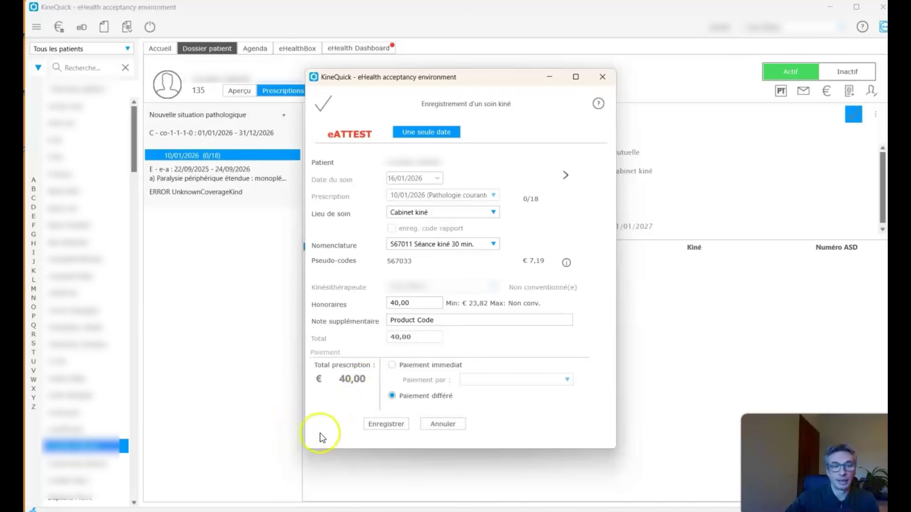
pyautogui.click(386, 424)
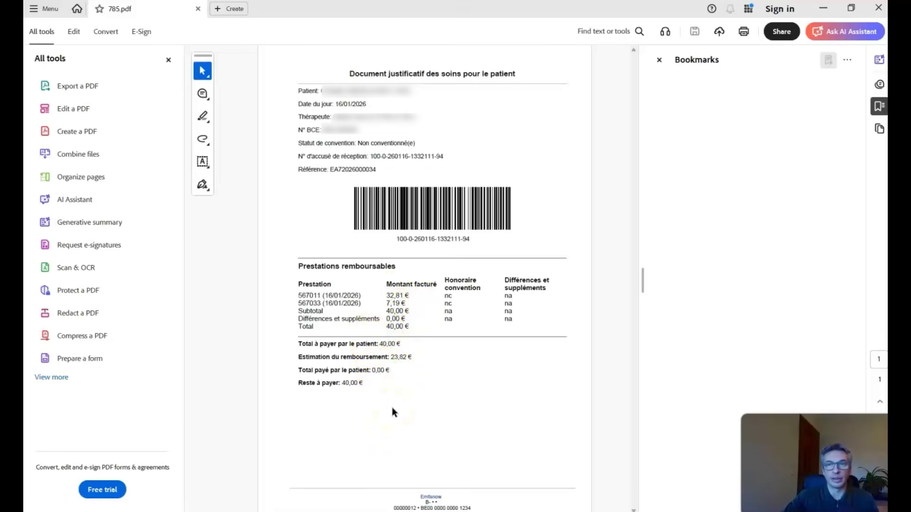
pyautogui.click(823, 8)
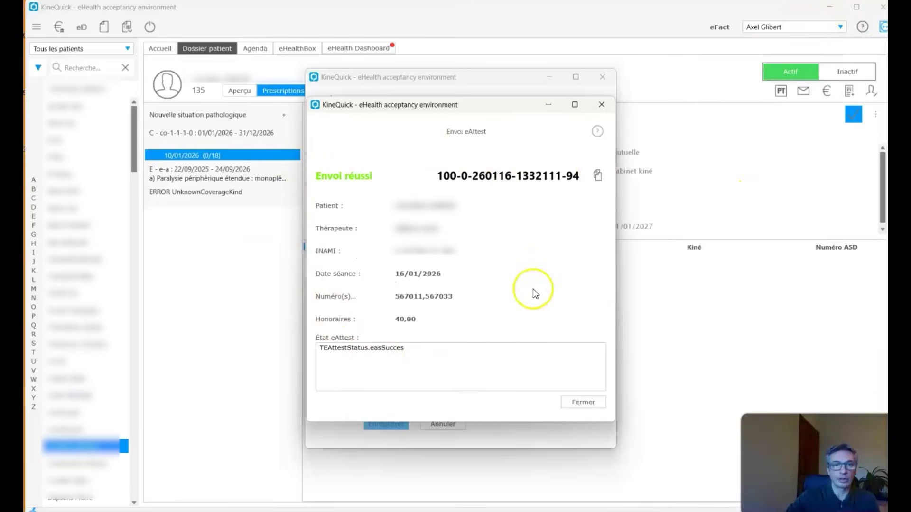
pyautogui.click(583, 404)
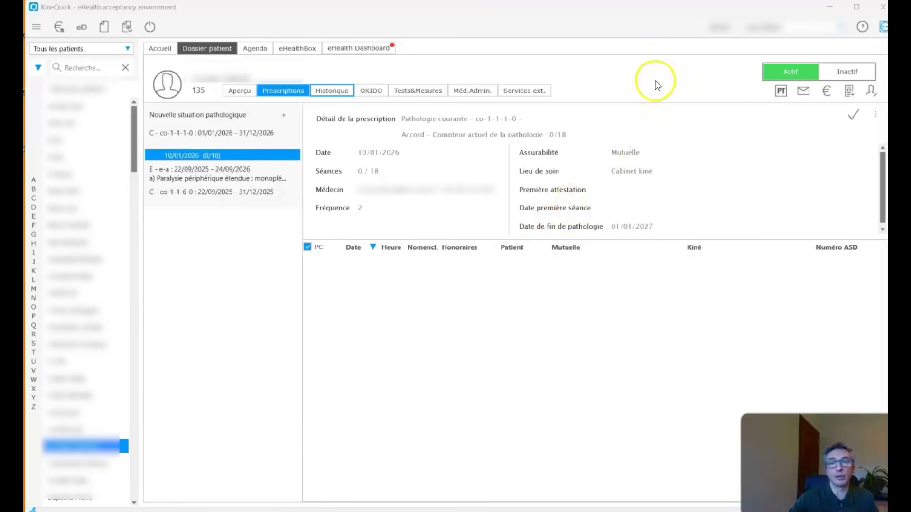
# Examine the Tiers payant options in the patient's record under the mutuality data, and leave the record without saving.
pyautogui.click(871, 91)
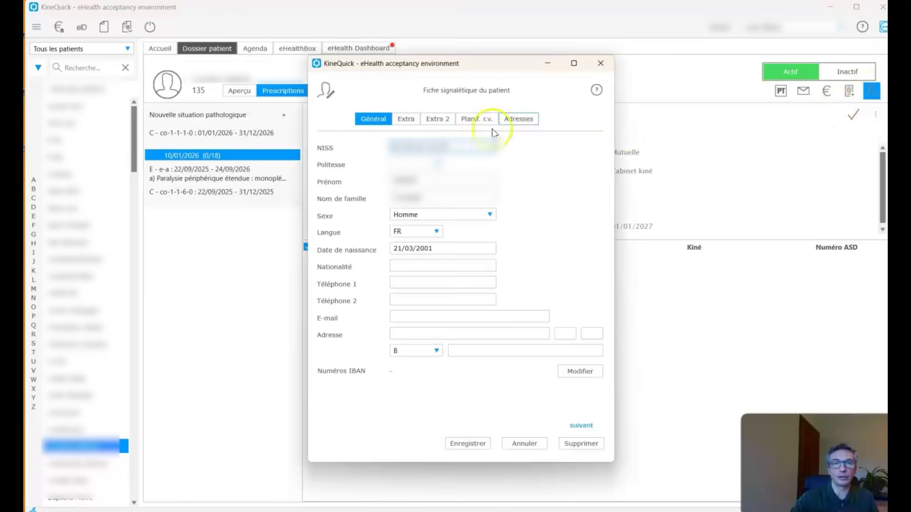
pyautogui.click(404, 119)
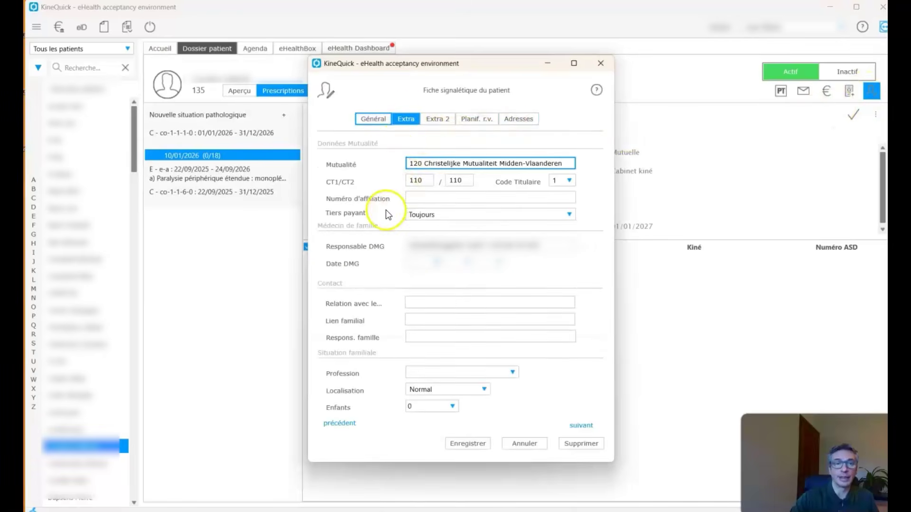
pyautogui.click(527, 215)
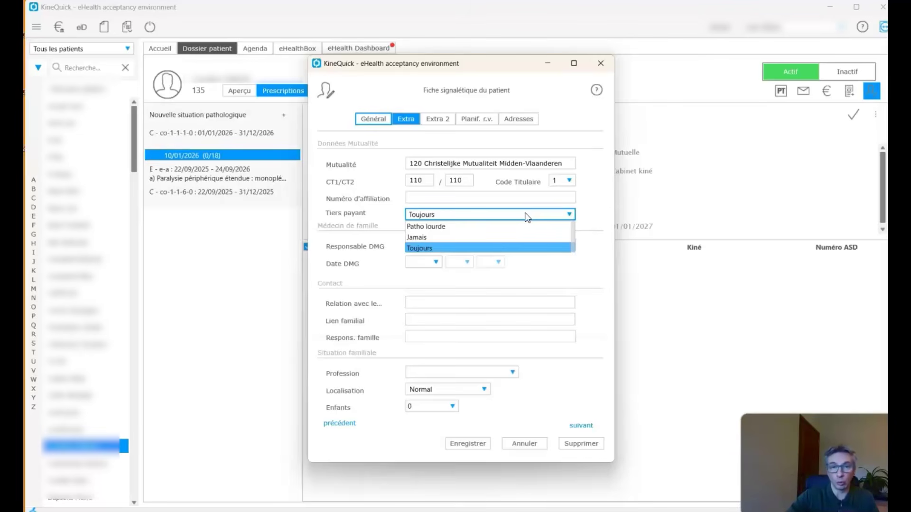
pyautogui.click(603, 209)
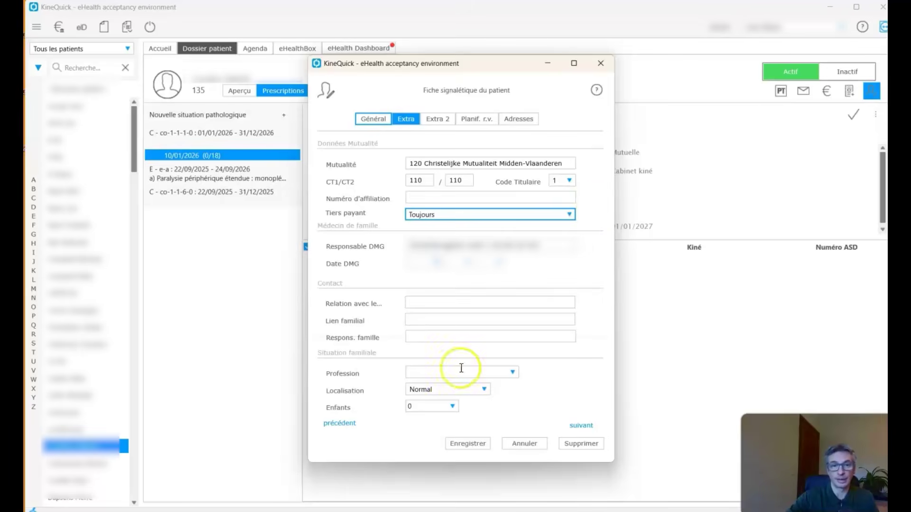
pyautogui.click(526, 443)
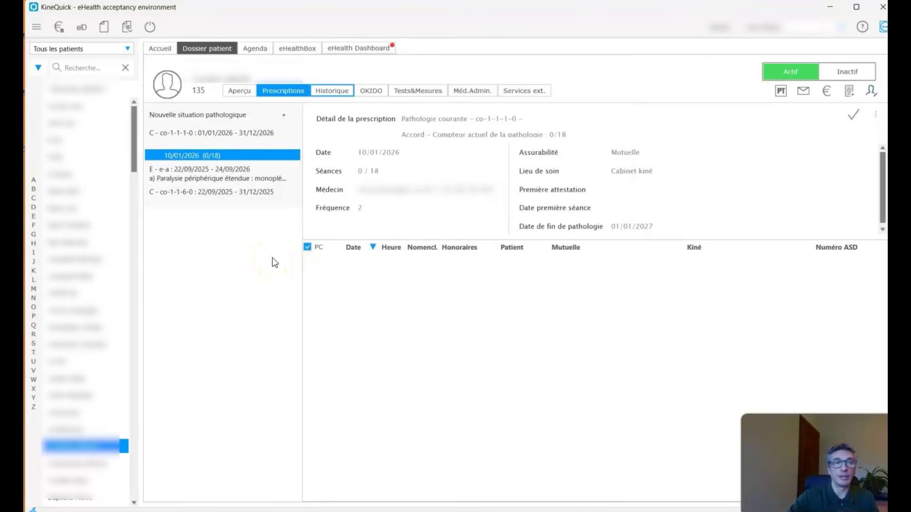
# Register the 16/01/2026 session on the 10/01/2026 prescription through eFact, with fees of 40,00 and deferred payment.
pyautogui.click(853, 115)
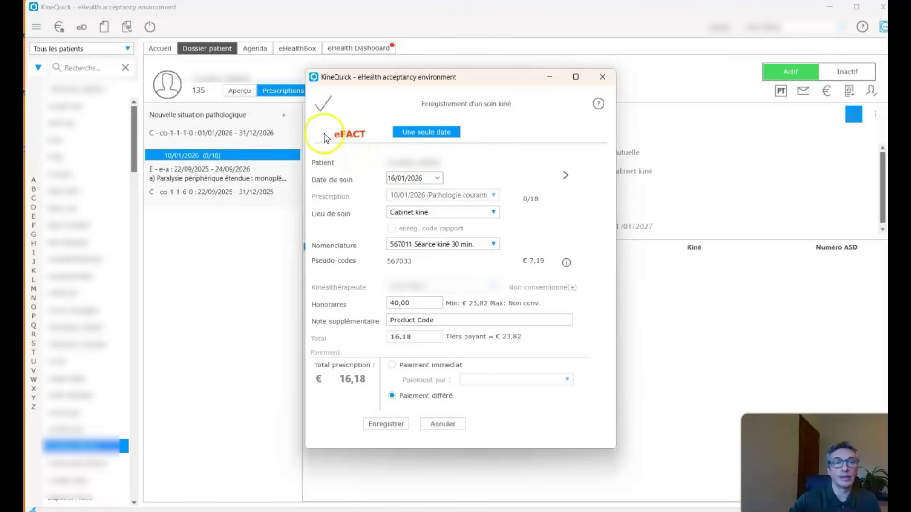
pyautogui.click(437, 178)
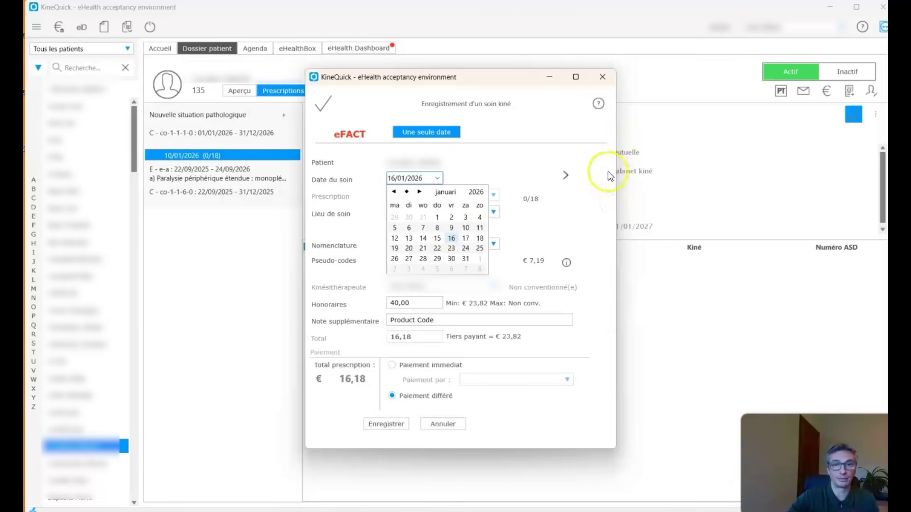
pyautogui.click(570, 147)
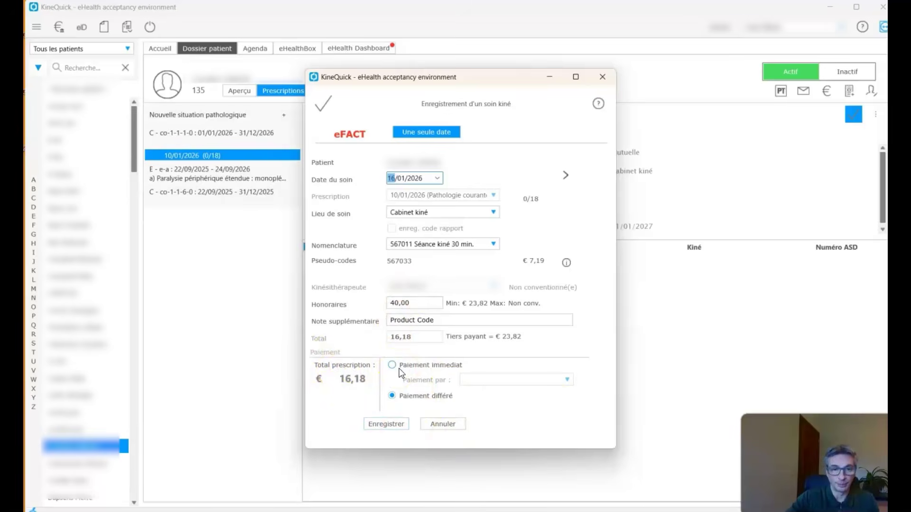
pyautogui.click(386, 423)
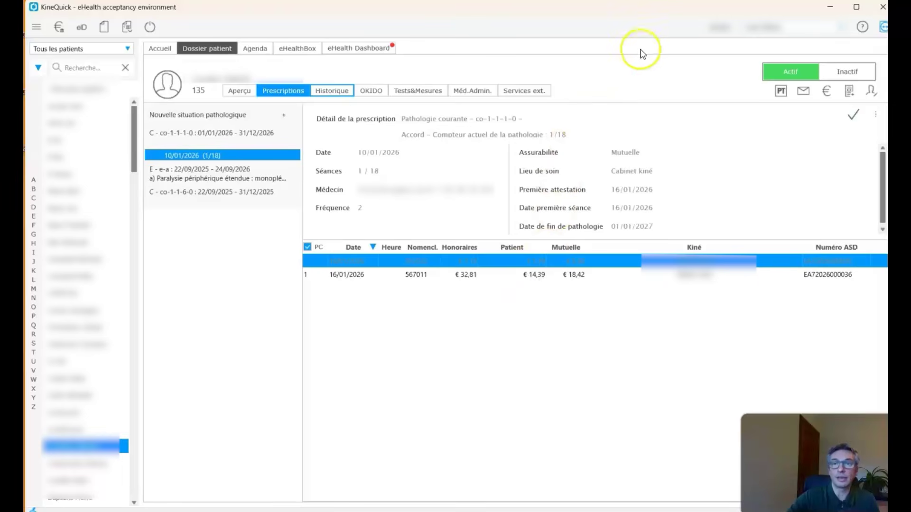
# Examine the eFact overview of pending invoices, including the entry under Alliance Nationale des Mutualités Chrétiennes, and close it.
pyautogui.click(721, 29)
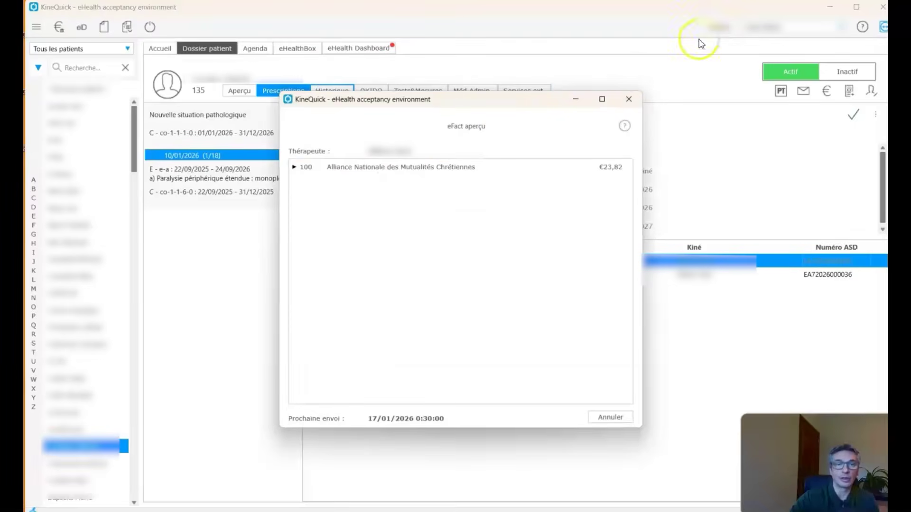
pyautogui.click(295, 167)
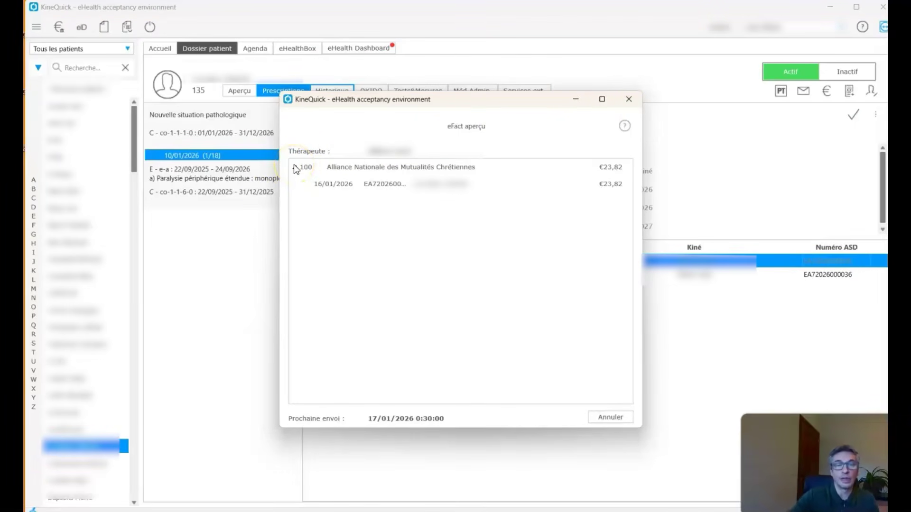
pyautogui.click(354, 192)
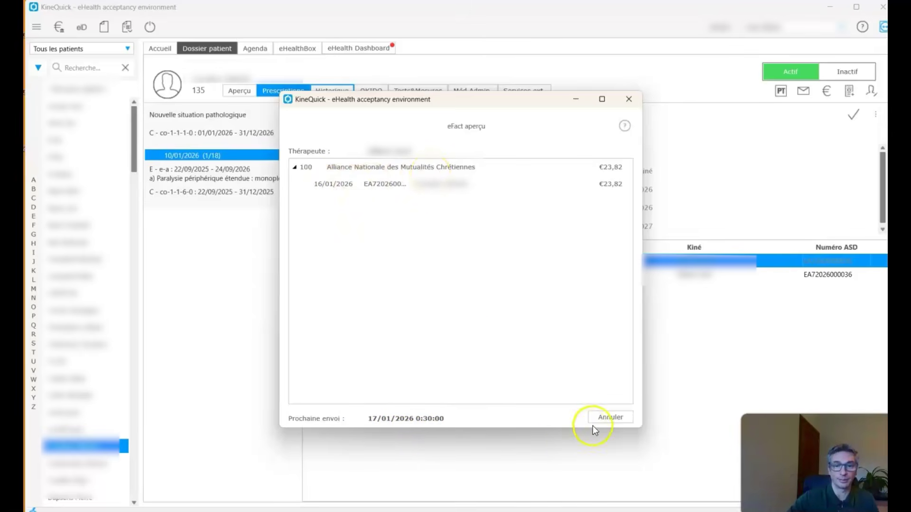
pyautogui.click(603, 420)
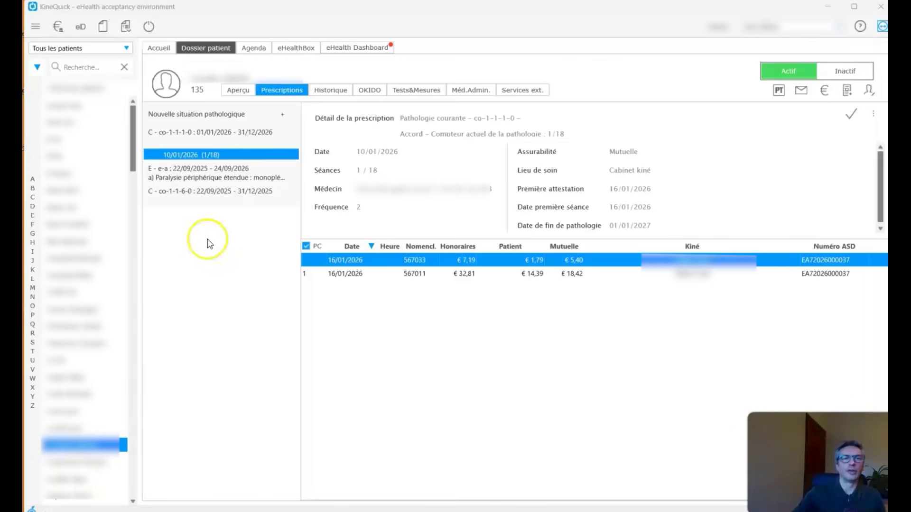
# Review the eFact listings requiring action in the eHealth Dashboard and the options available for the accepted listing of 27/09/2025.
pyautogui.click(339, 47)
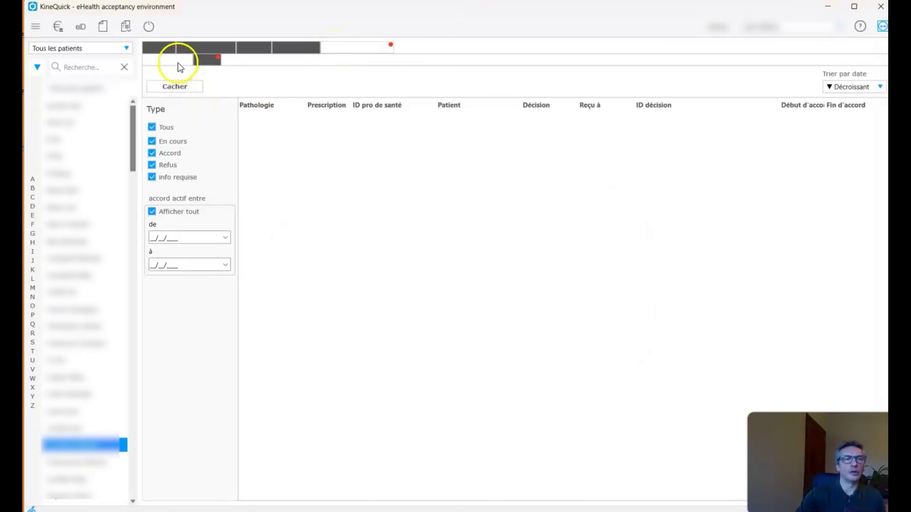
pyautogui.click(208, 62)
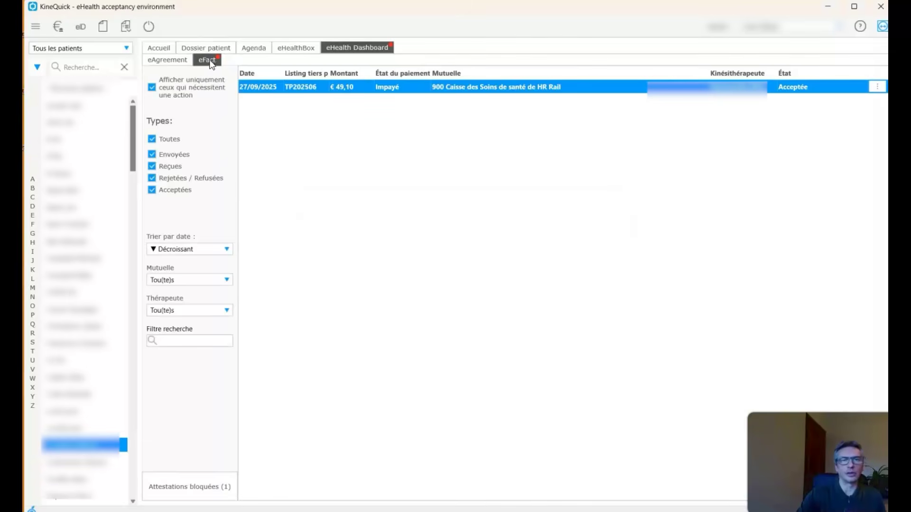
pyautogui.click(288, 131)
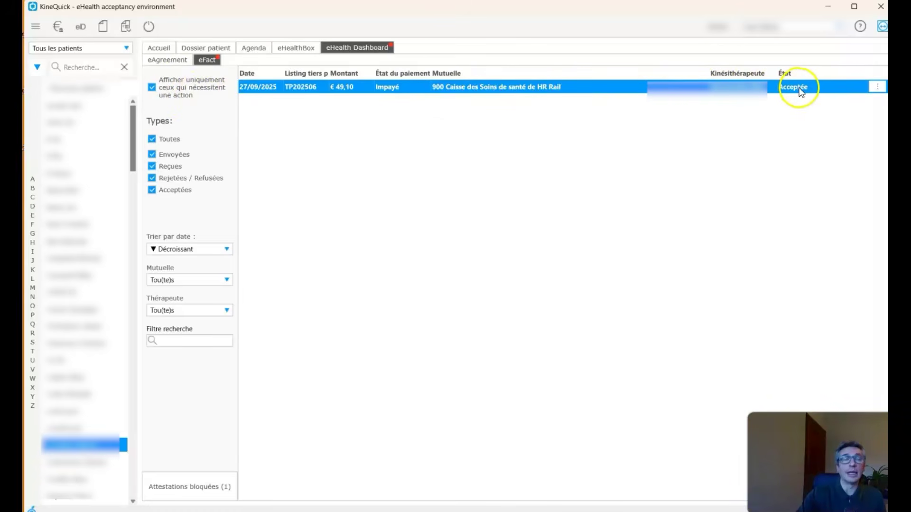
pyautogui.click(877, 89)
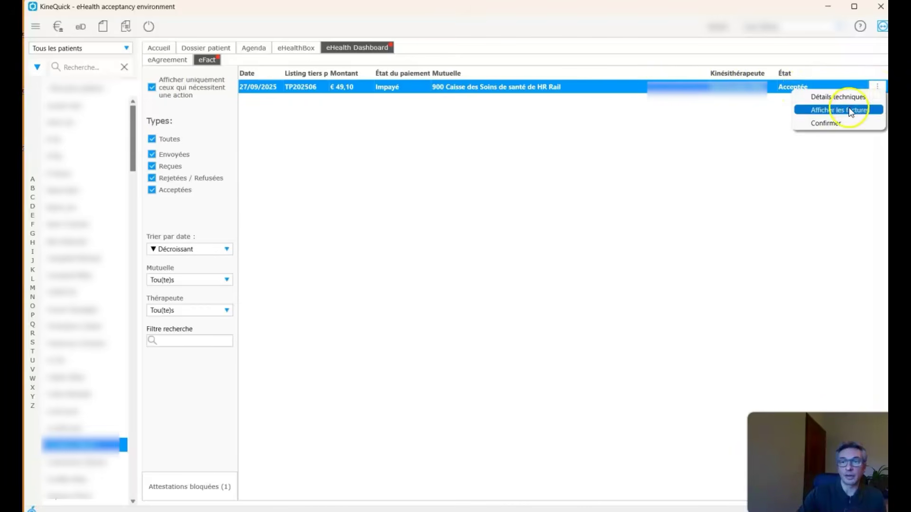
pyautogui.click(839, 123)
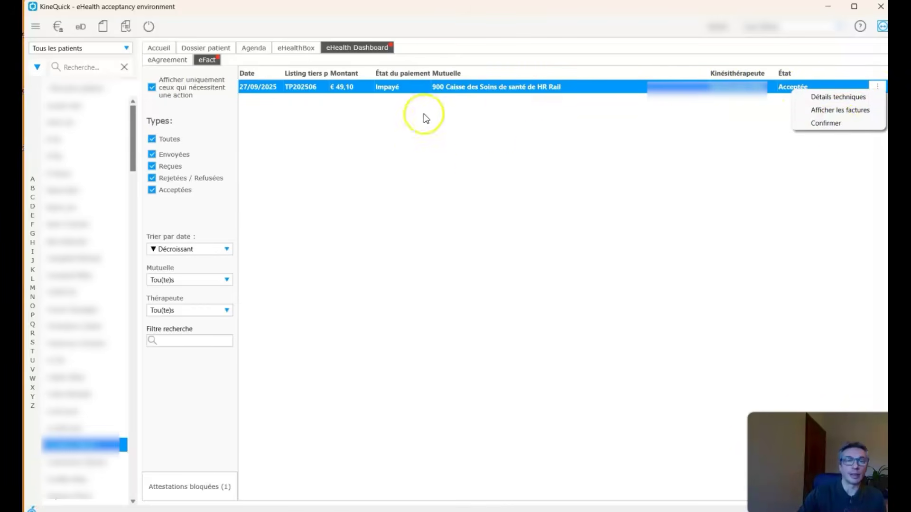
pyautogui.click(479, 86)
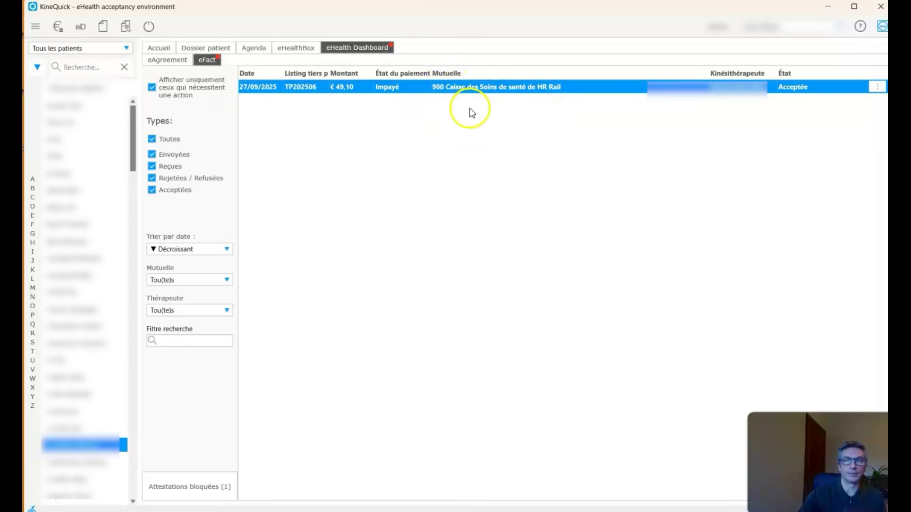
# Include eFact listings that need no action, and examine the invoice and sessions of the partially accepted listing of 28/08/2025.
pyautogui.click(152, 87)
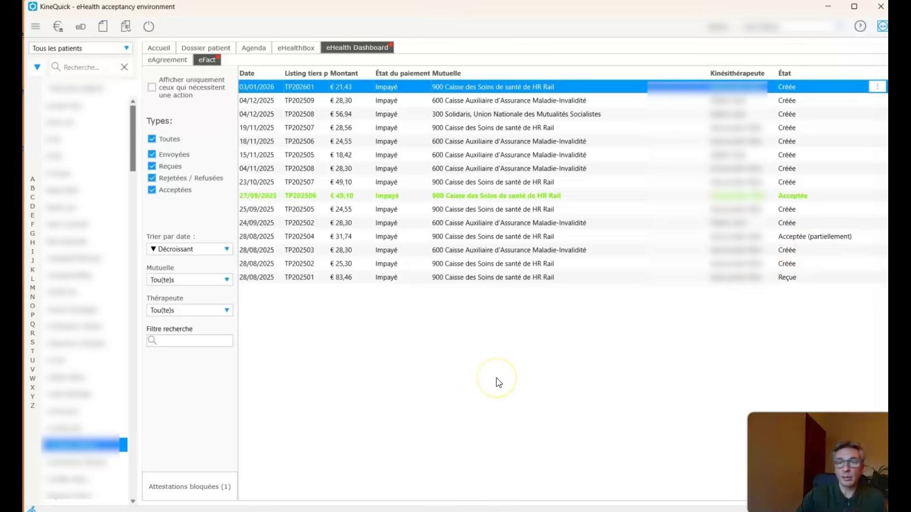
pyautogui.click(494, 238)
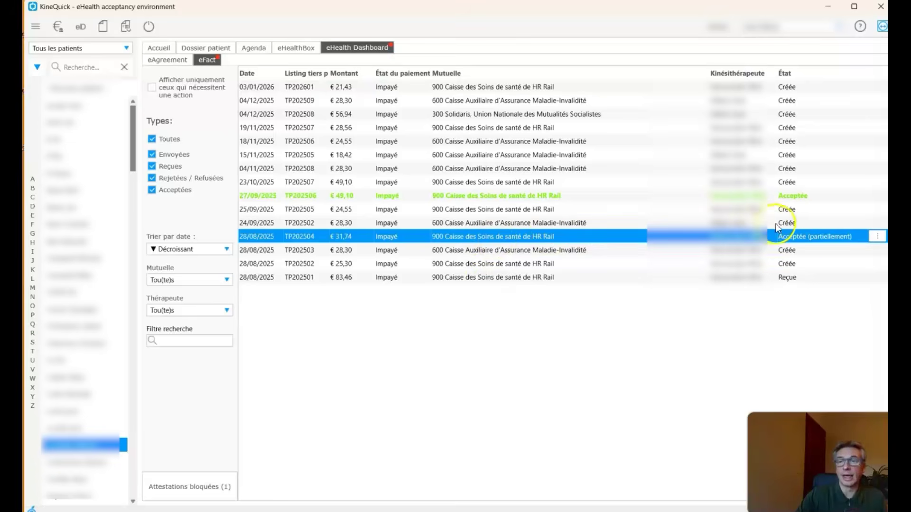
pyautogui.click(876, 236)
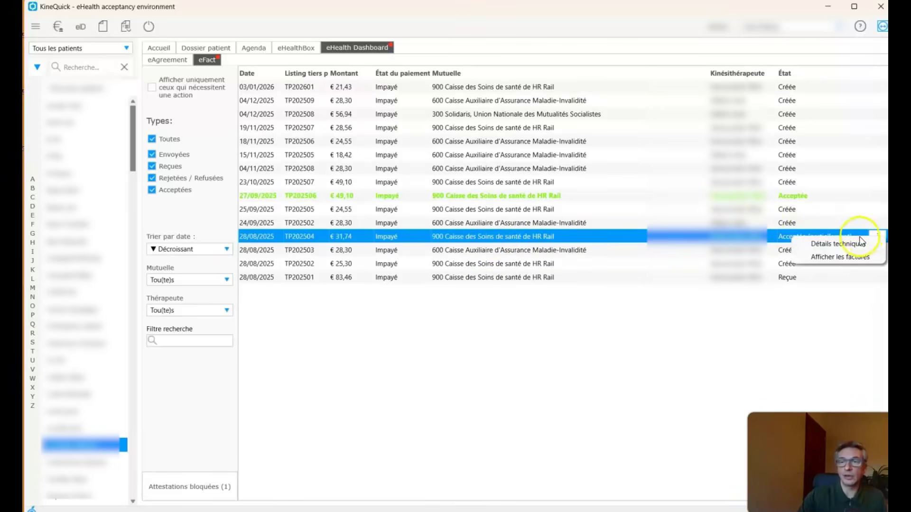
pyautogui.click(848, 261)
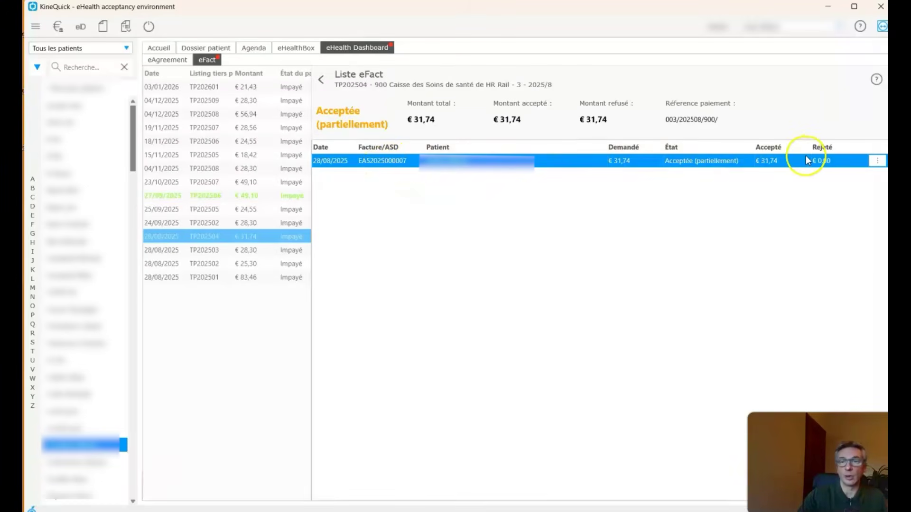
pyautogui.click(877, 161)
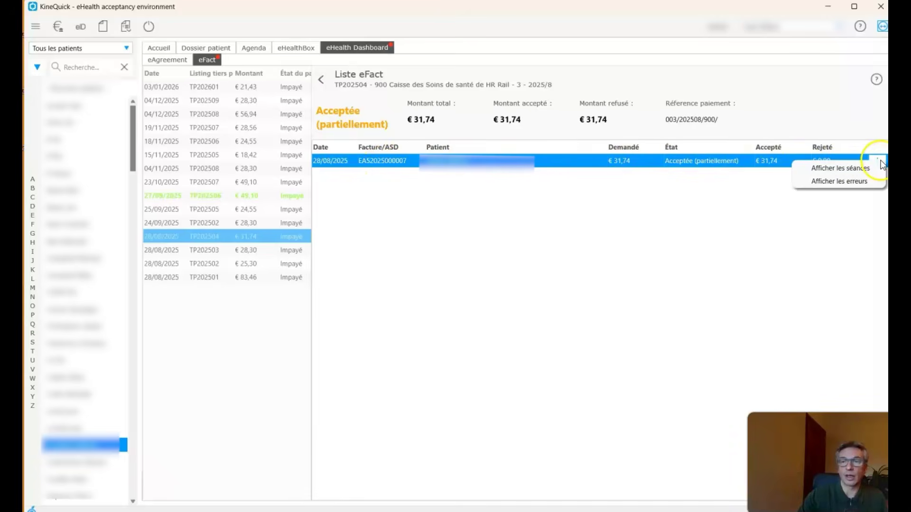
pyautogui.click(845, 168)
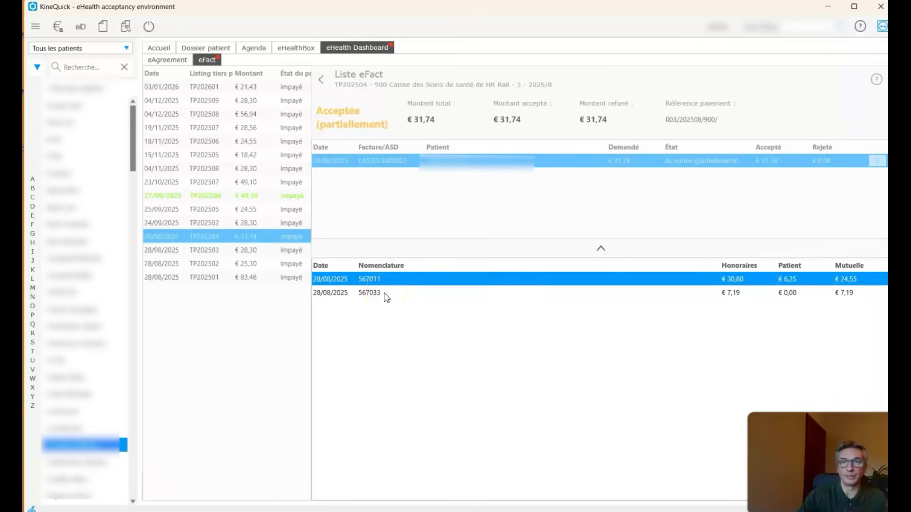
pyautogui.click(601, 249)
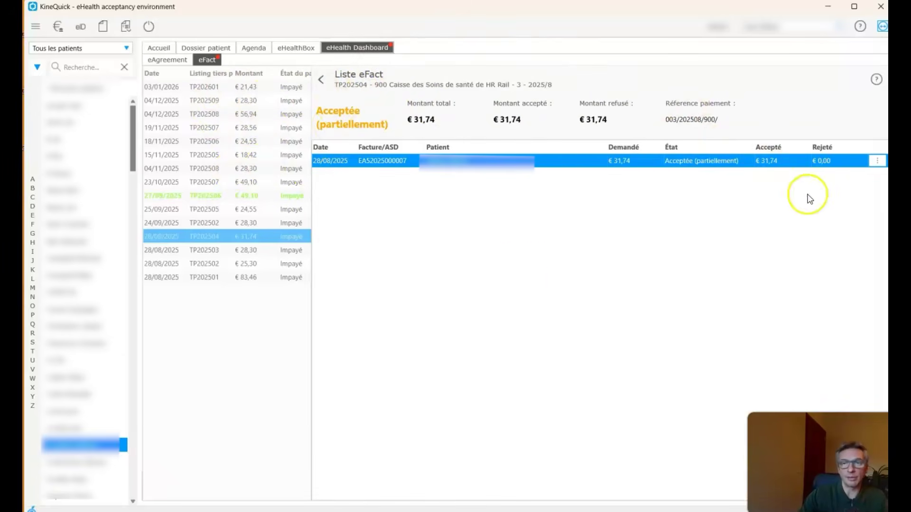
# Examine the errors on the partially accepted listing's invoice, return to the eFact overview and check the options available for that listing.
pyautogui.click(877, 162)
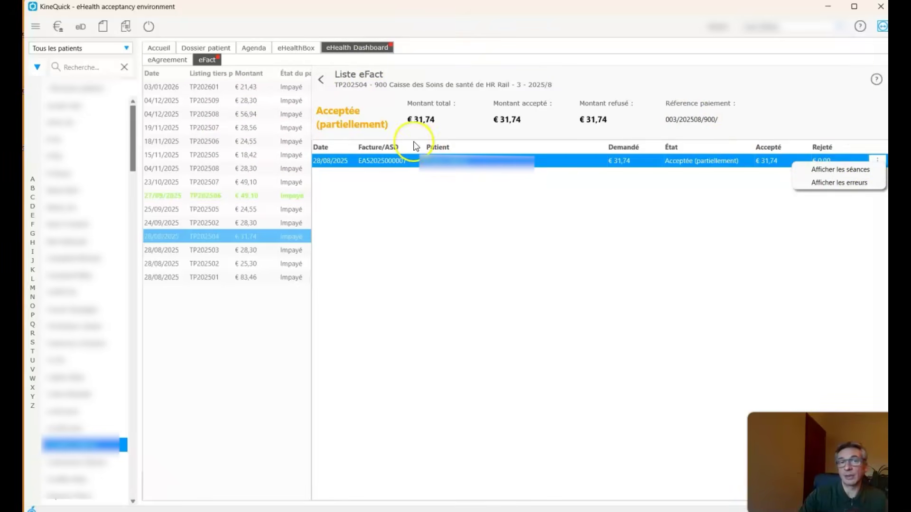
pyautogui.click(826, 183)
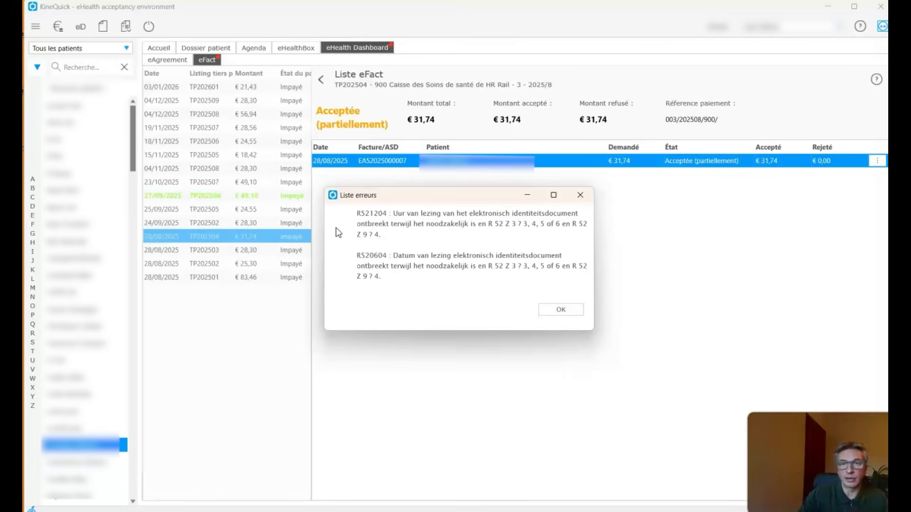
pyautogui.click(442, 192)
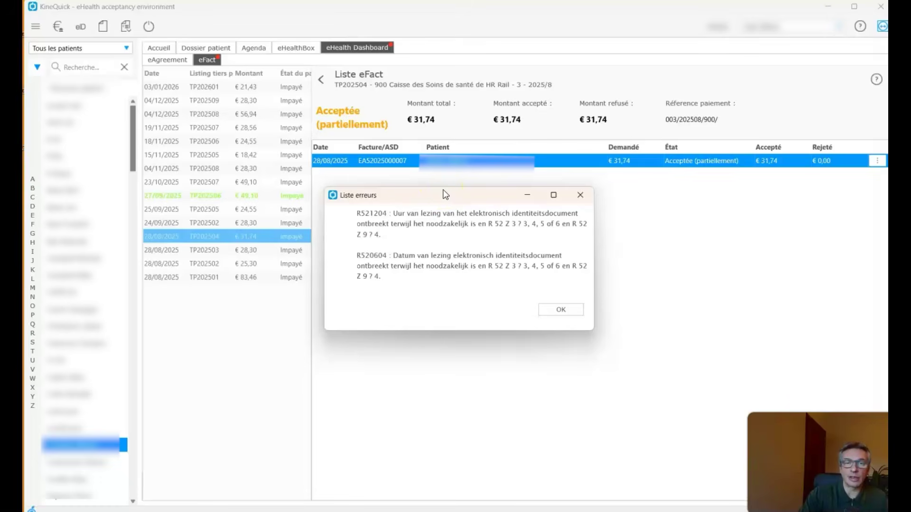
pyautogui.click(442, 196)
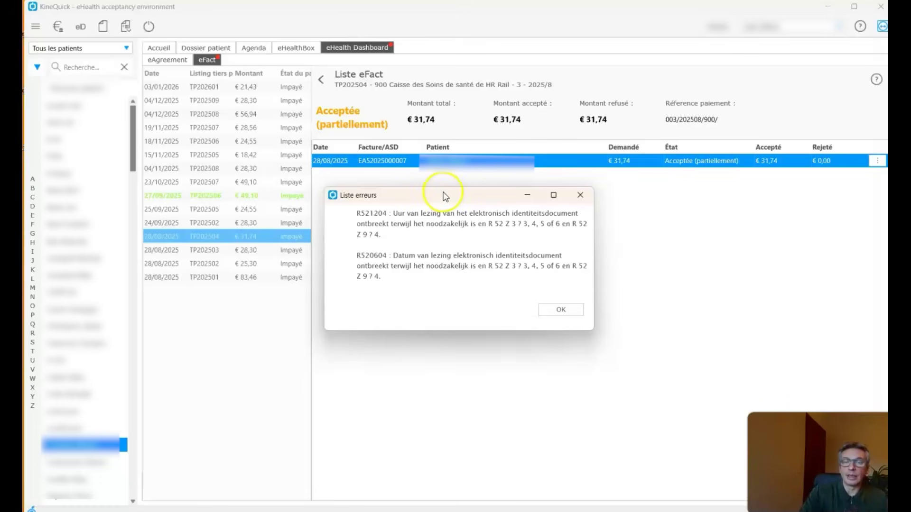
pyautogui.click(581, 312)
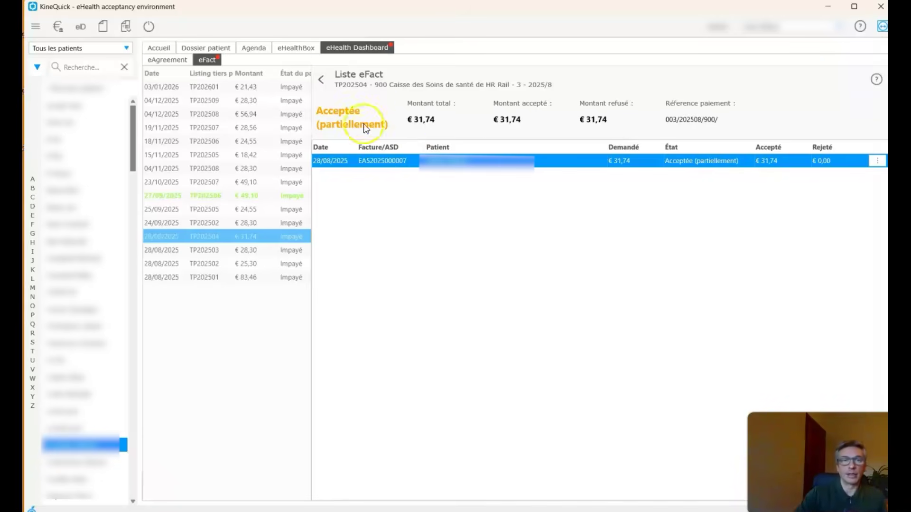
pyautogui.click(322, 81)
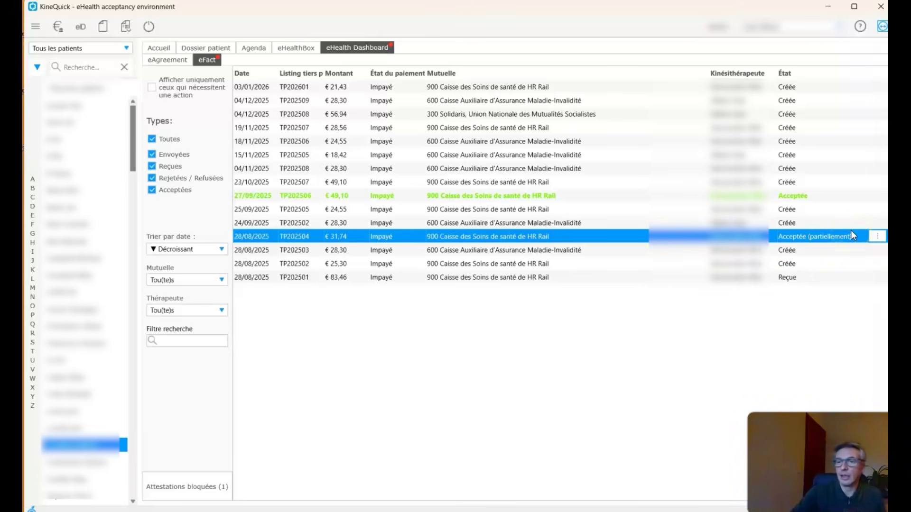
pyautogui.click(876, 236)
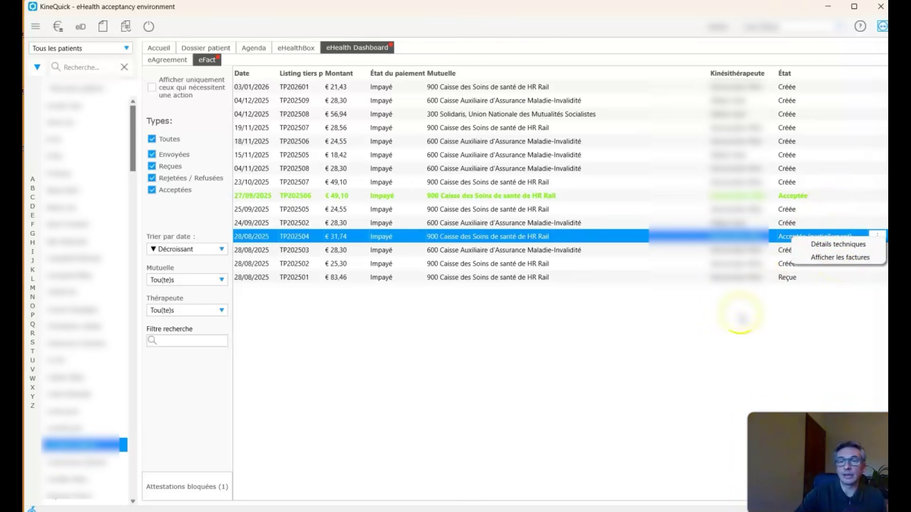
pyautogui.click(741, 319)
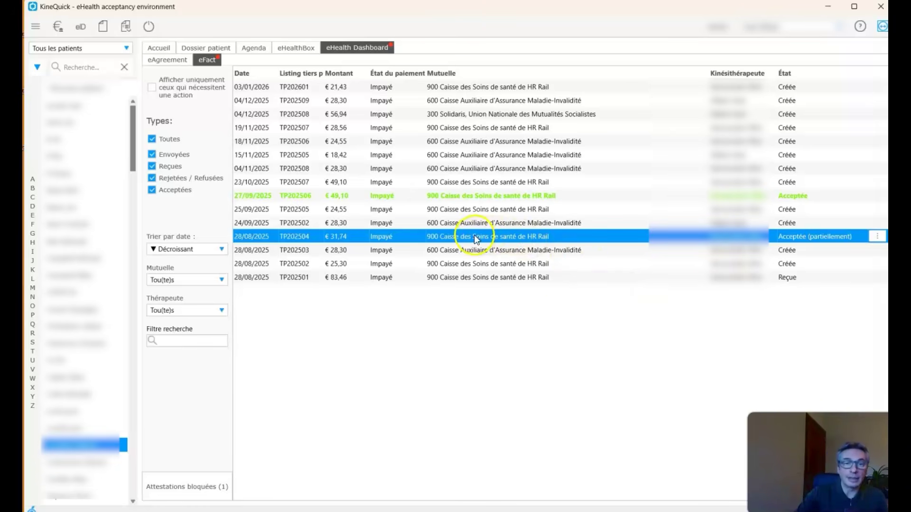
# Examine the rejection errors of the blocked attestation of 28/08/2025 and the options available for it.
pyautogui.click(200, 490)
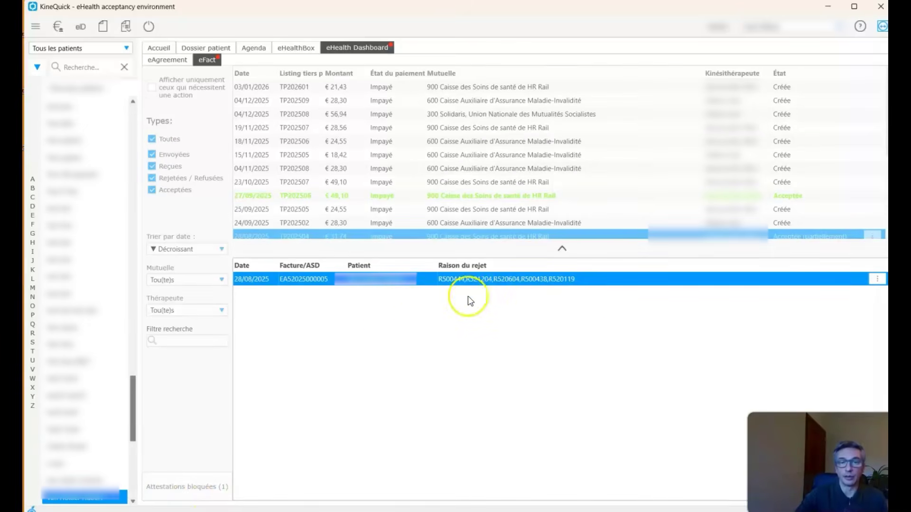
pyautogui.click(877, 280)
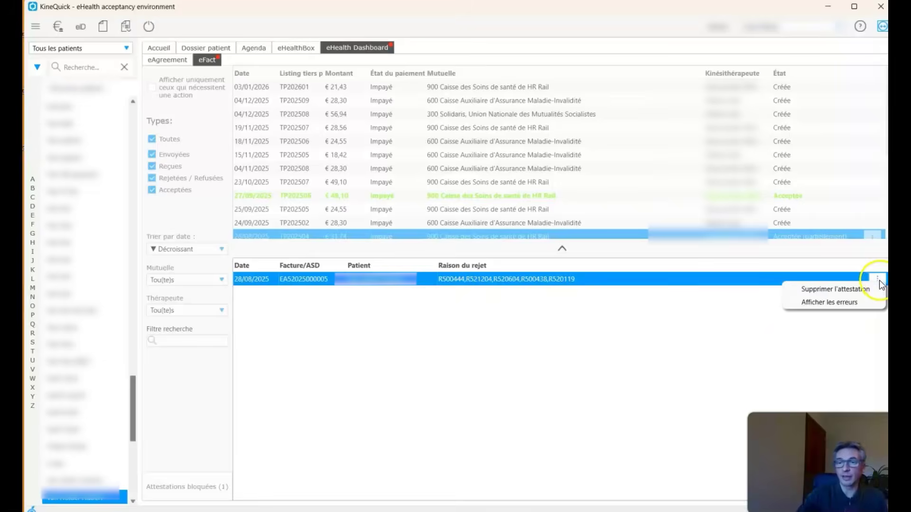
pyautogui.click(841, 302)
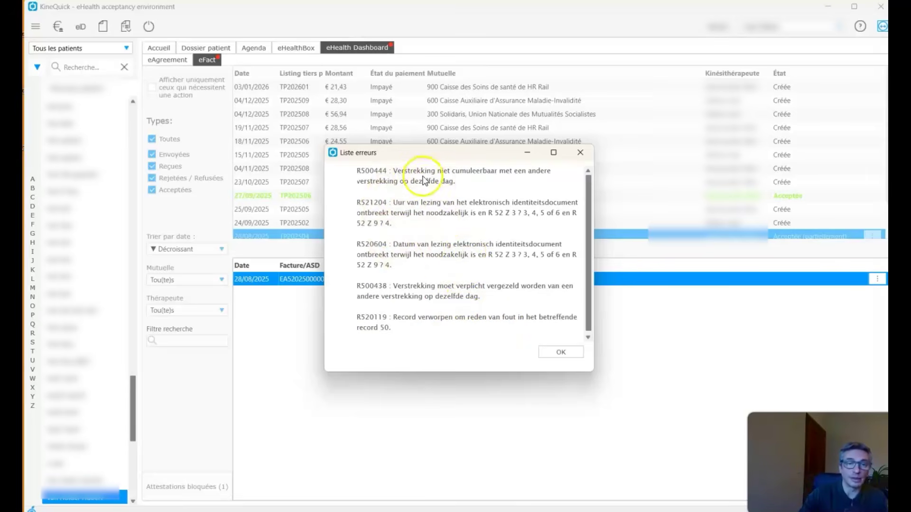
pyautogui.click(561, 354)
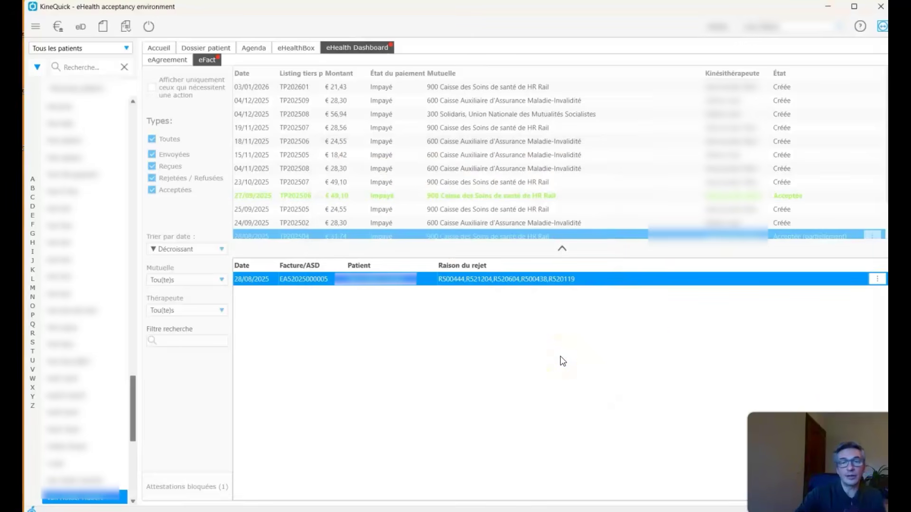
pyautogui.click(877, 279)
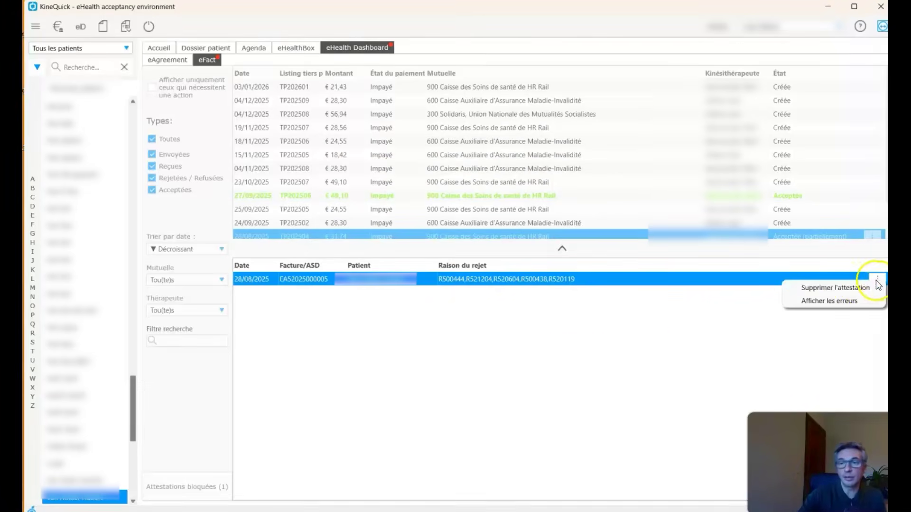